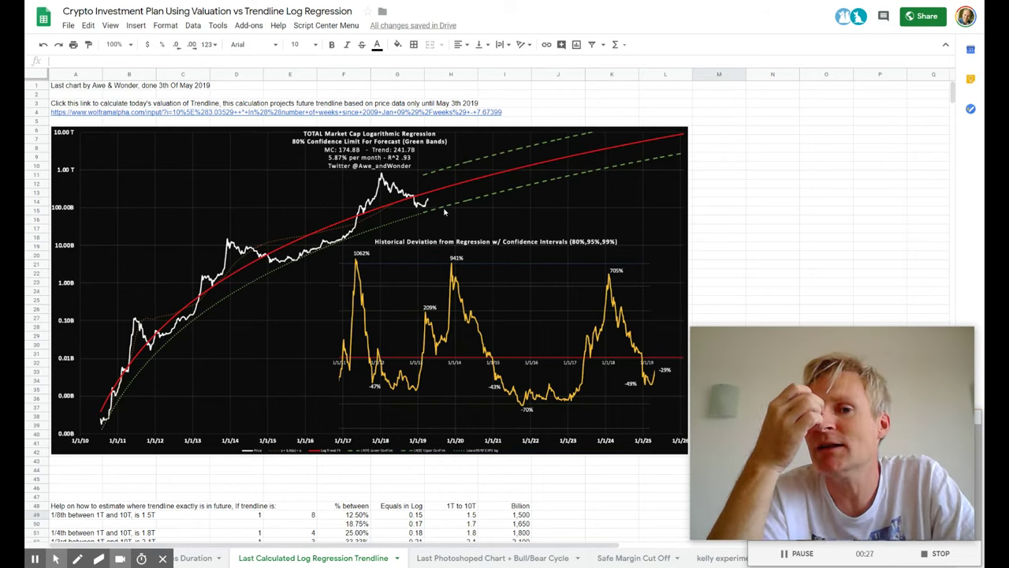
Step: Select the trendline calculation link cell in row 4, then switch to the Plan sheet
left_click(125, 114)
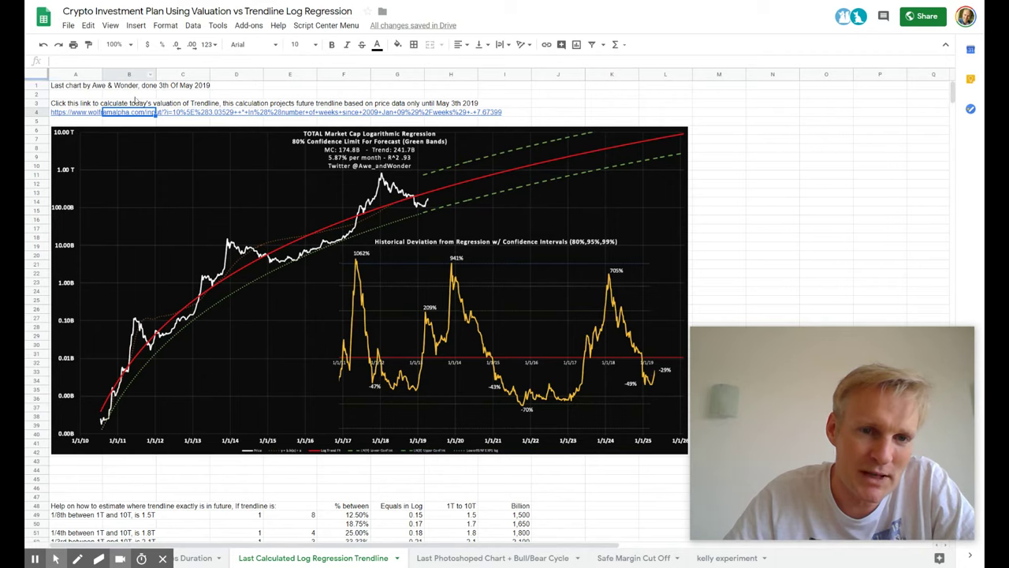
key("alt+t")
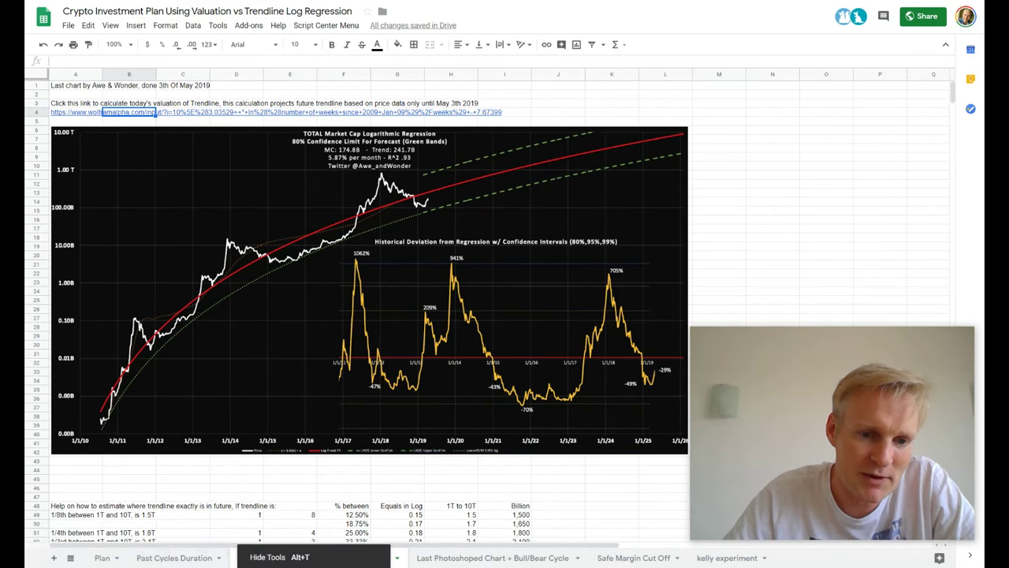
left_click(100, 557)
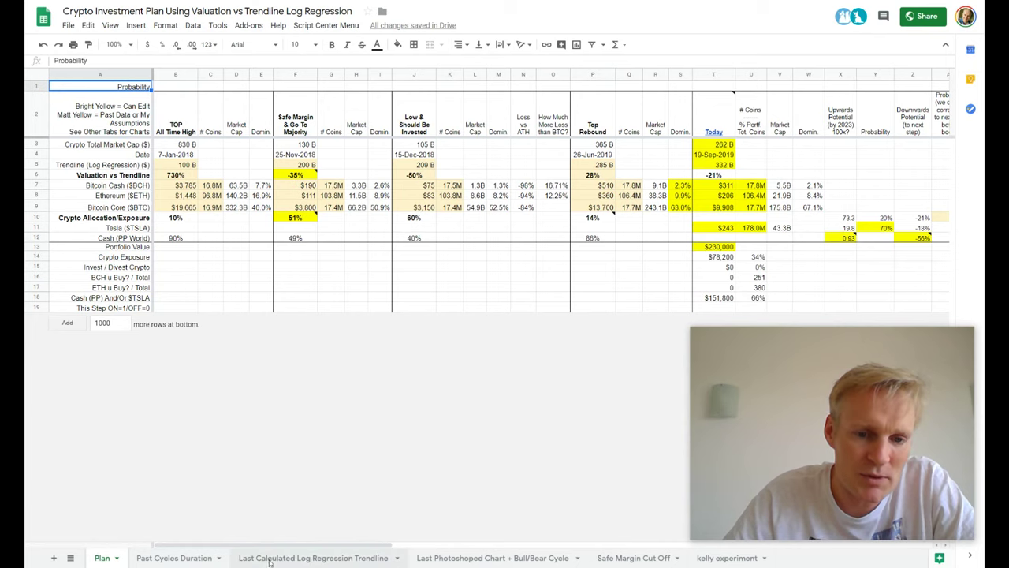
Step: View the Last Calculated Log Regression Trendline sheet, then the Last Photoshoped Chart + Bull/Bear Cycle sheet
left_click(269, 558)
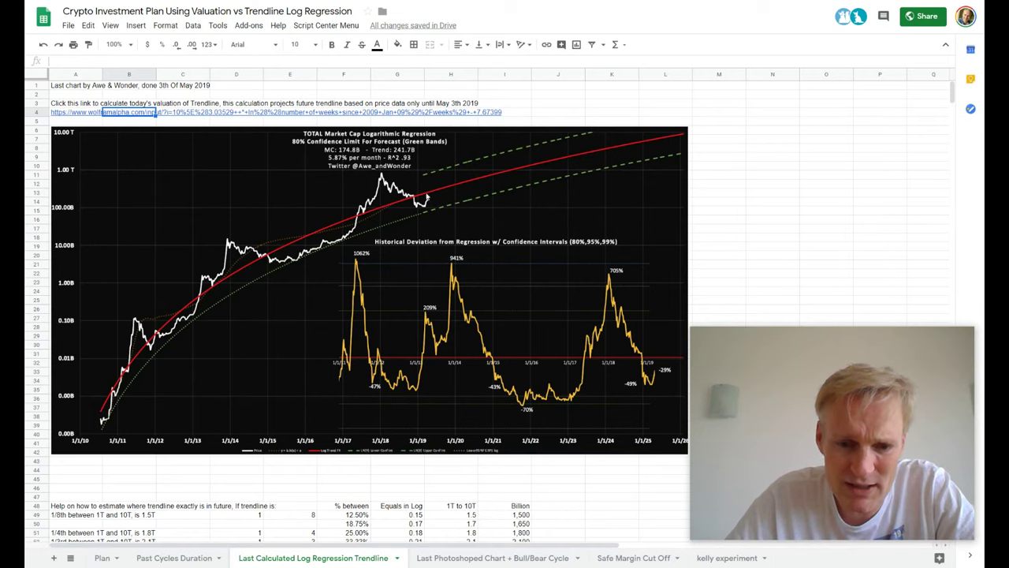
left_click(470, 558)
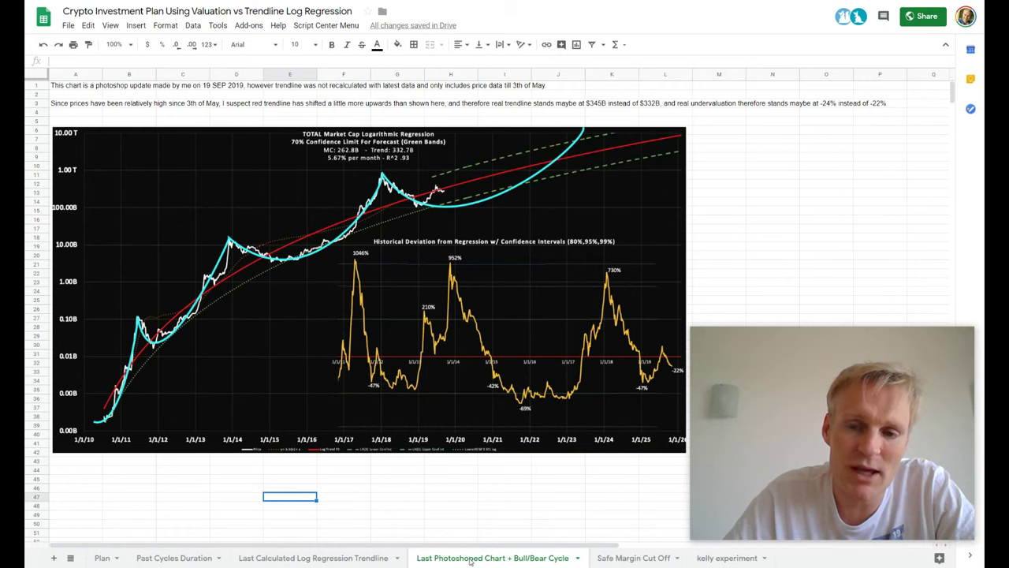
Step: Return to the Log Regression Trendline sheet and preview the WolframAlpha link in A4
left_click(362, 558)
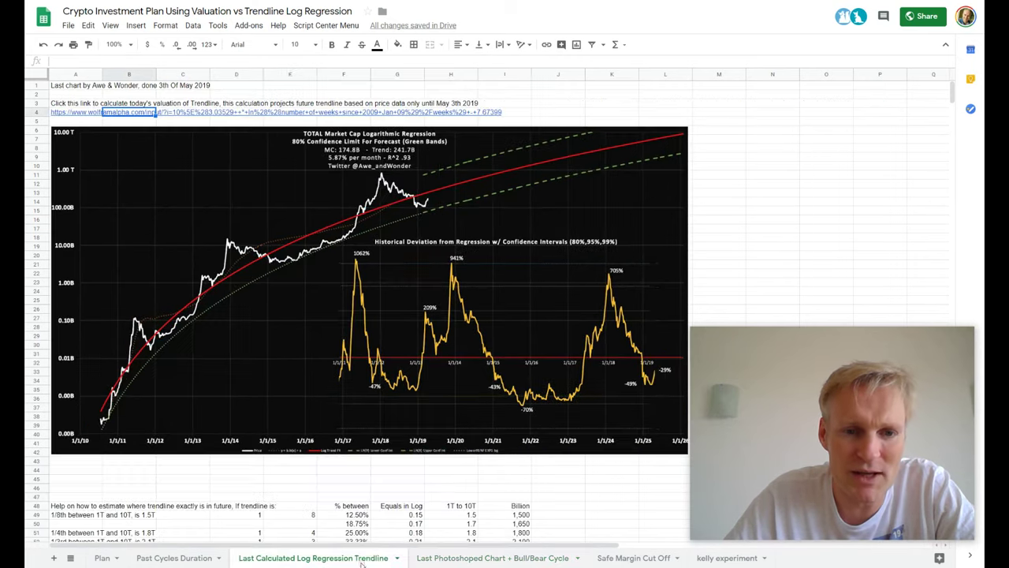
left_click(81, 115)
Step: Open the trendline formula in WolframAlpha, read the 3.323 × 10^11 result, then return to the spreadsheet
left_click(103, 102)
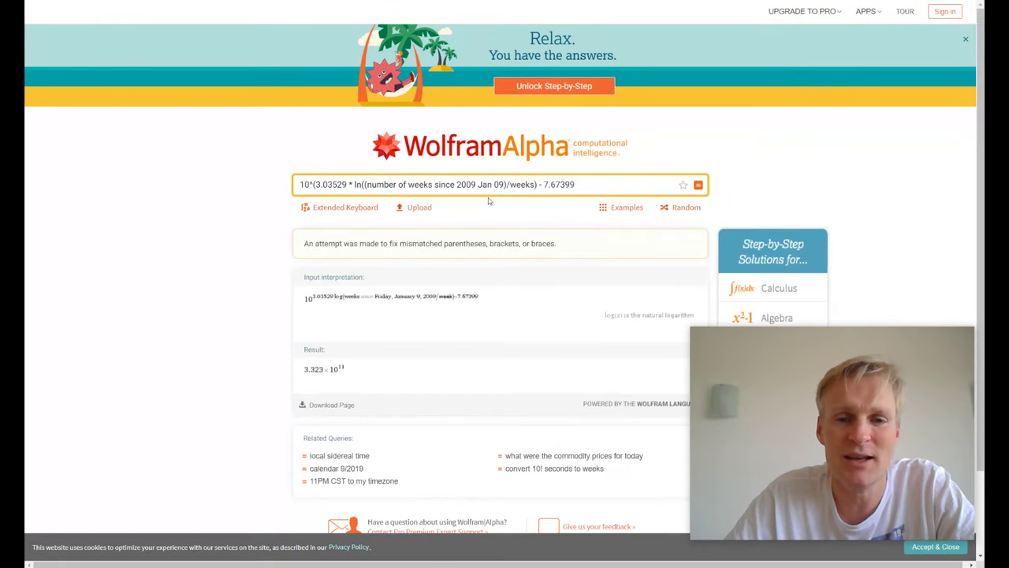
mouse_move(322, 378)
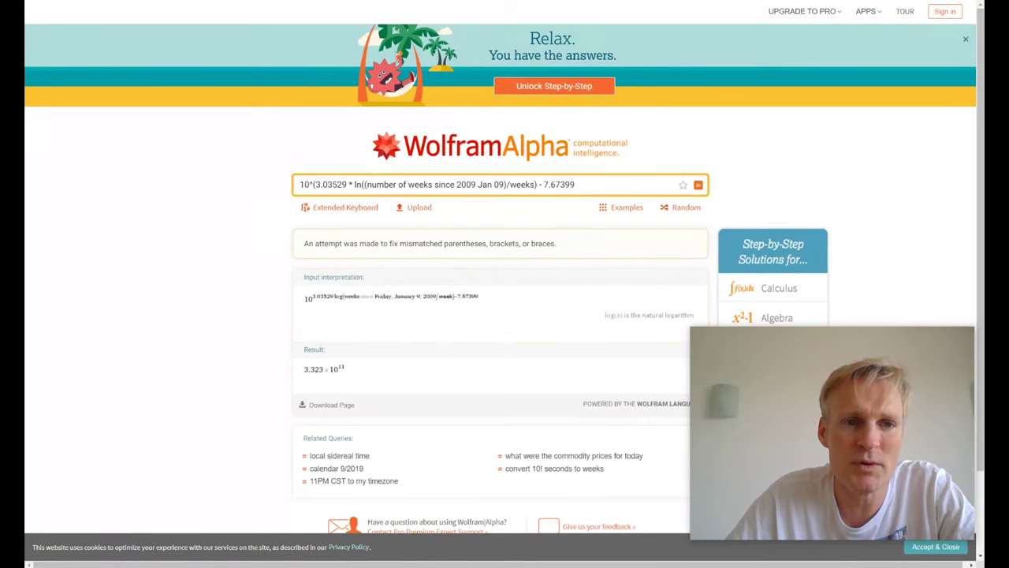
left_click(169, 4)
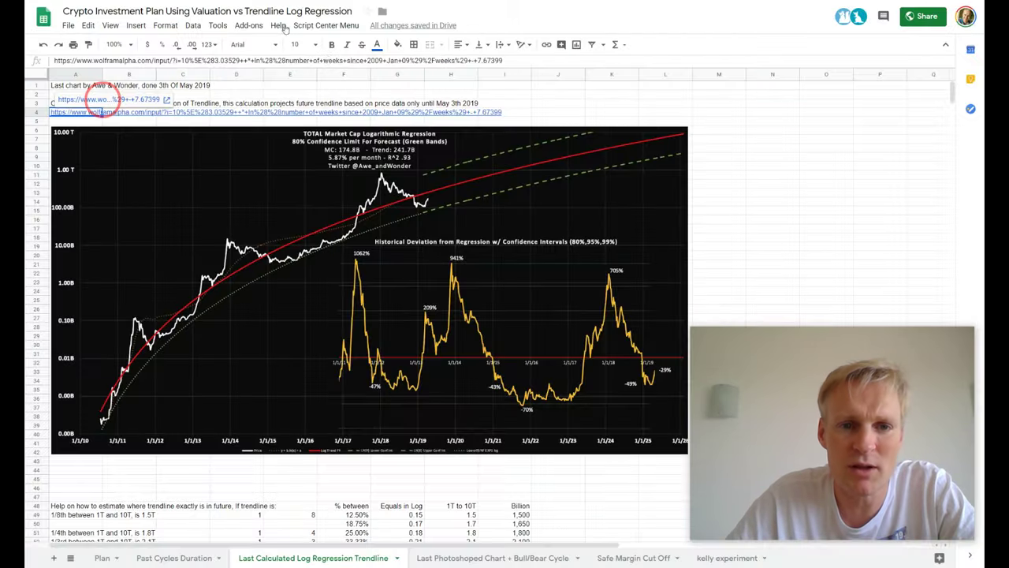
Step: Point out the May 3th 2019 data cut-off, recheck WolframAlpha, then view the Bull/Bear Cycle chart sheet
left_click(461, 105)
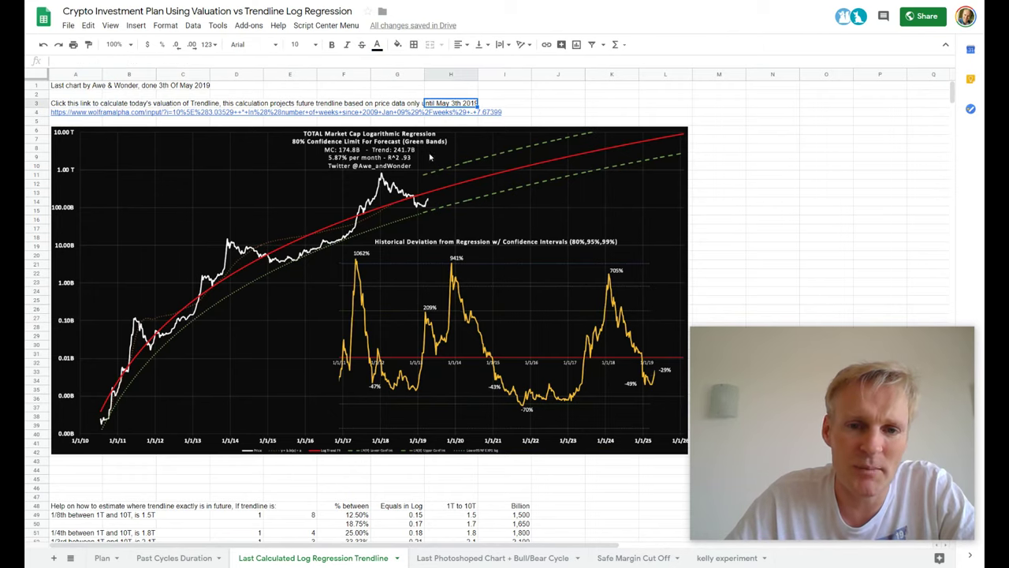
key("ctrl+Tab")
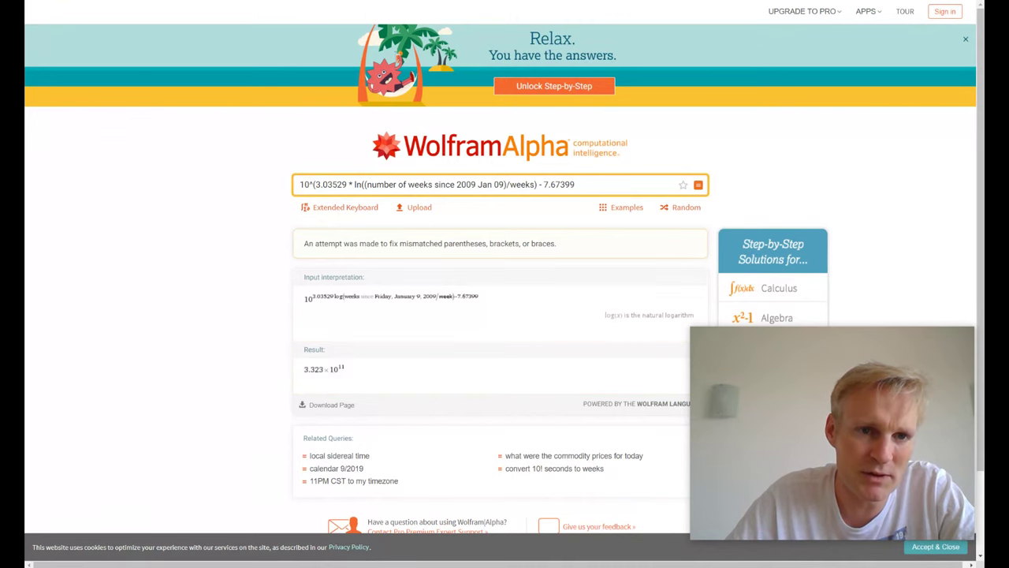
key("ctrl+shift+Tab")
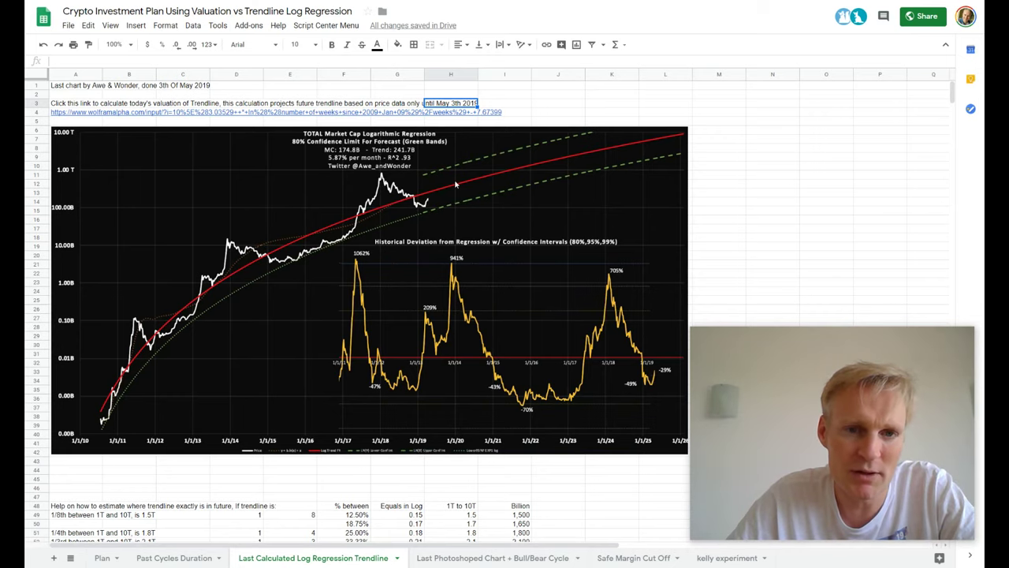
left_click(446, 558)
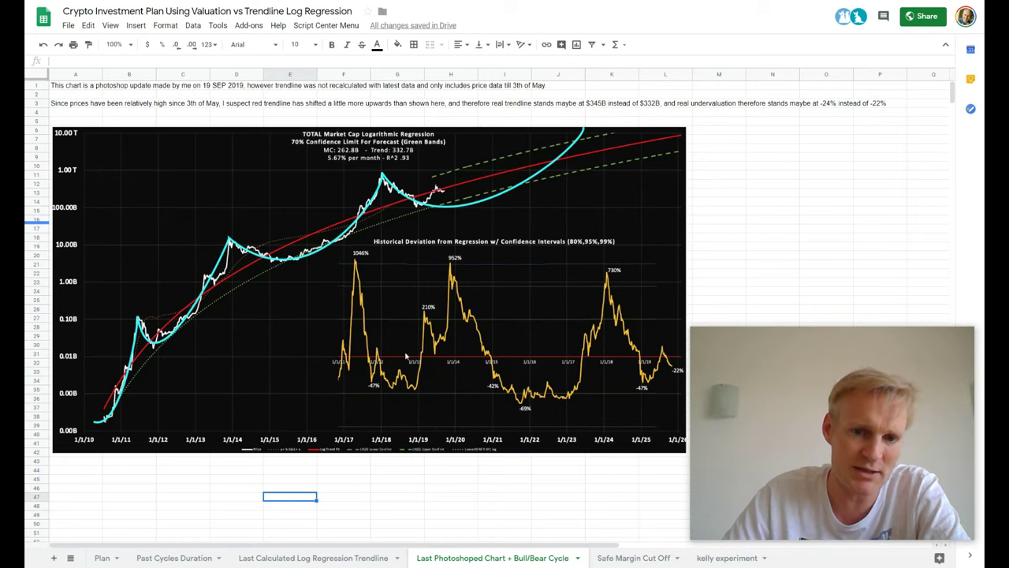
Step: Switch to the Past Cycles Duration sheet
left_click(186, 561)
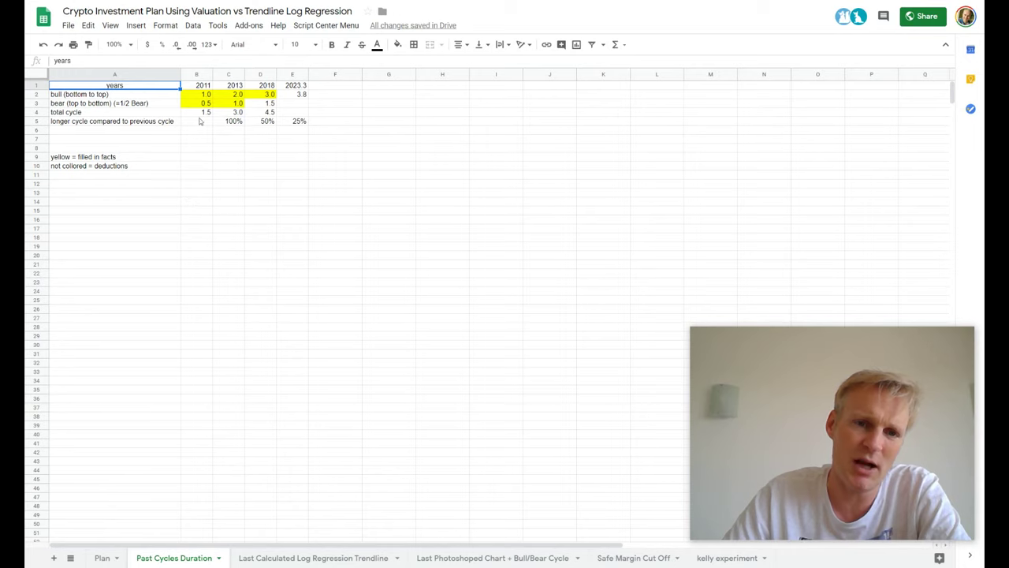
Step: Review the bull durations: 1.0 for 2011, 2.0 for 2013, 3.0 for 2018
left_click(197, 95)
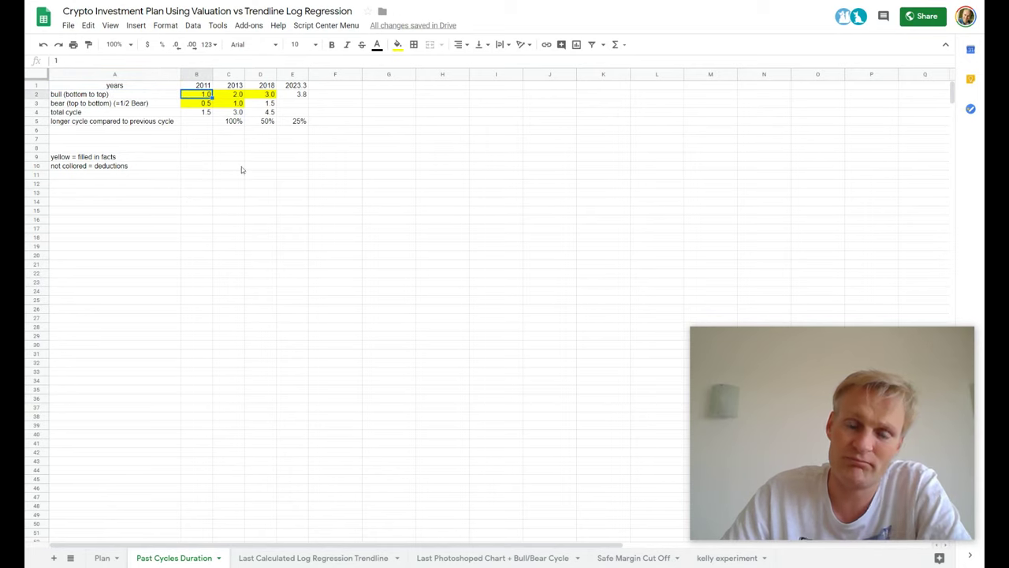
left_click(102, 96)
left_click(206, 96)
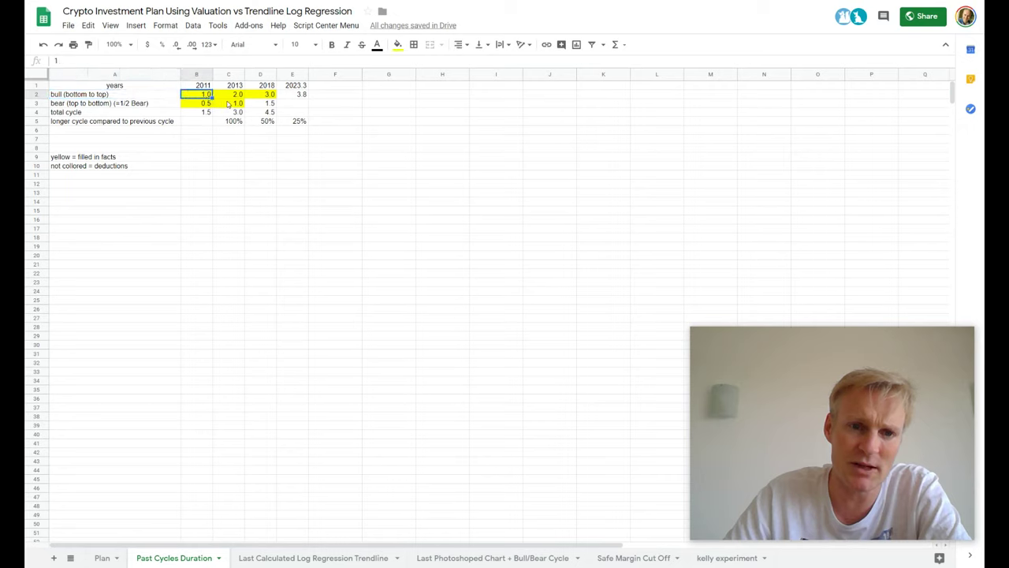
left_click(229, 96)
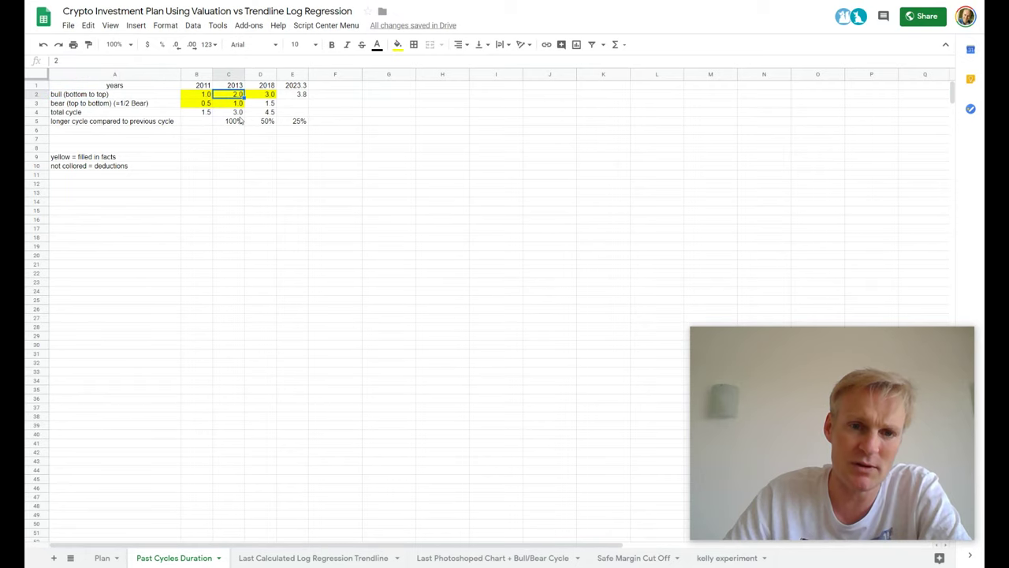
left_click(262, 96)
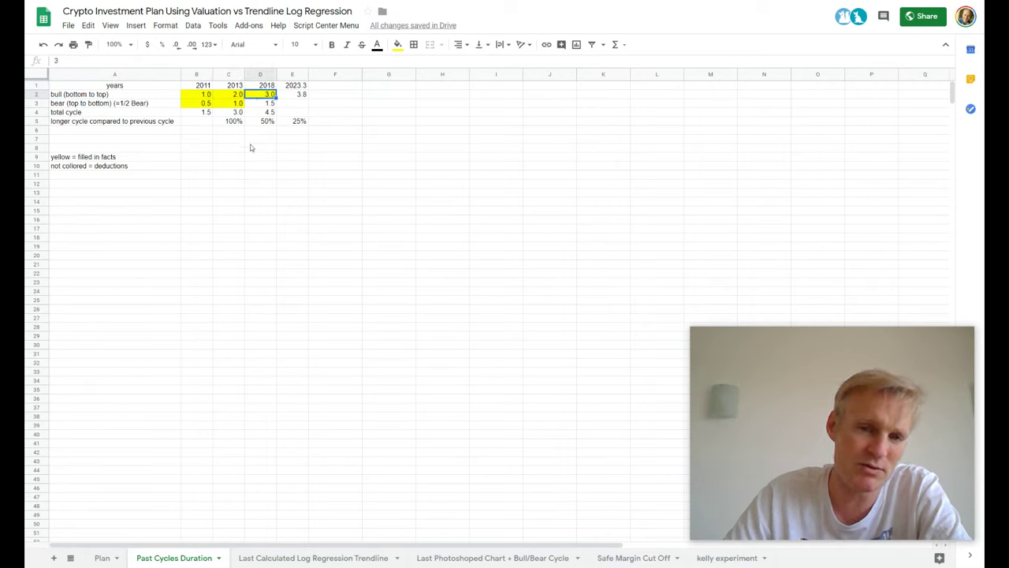
Step: Compare with the trendline and cycle chart sheets, then review bear durations 0.5 (2011) and 1.0 (2013)
left_click(253, 559)
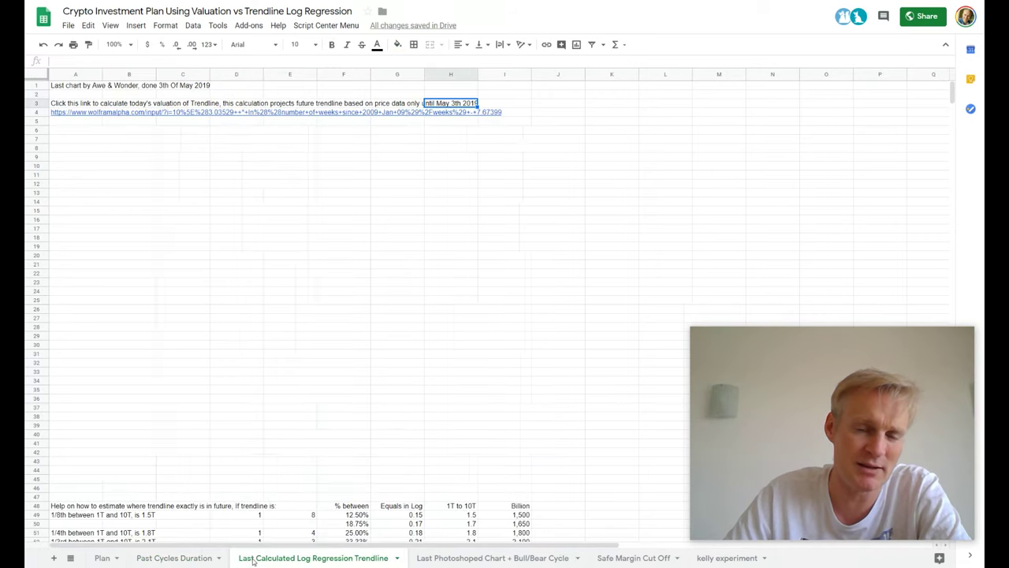
left_click(422, 560)
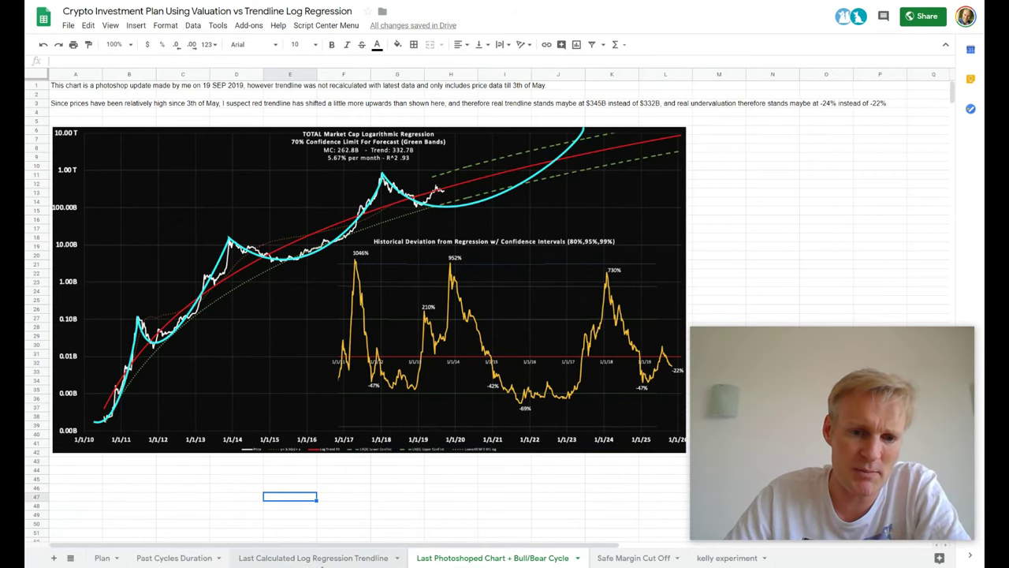
left_click(172, 557)
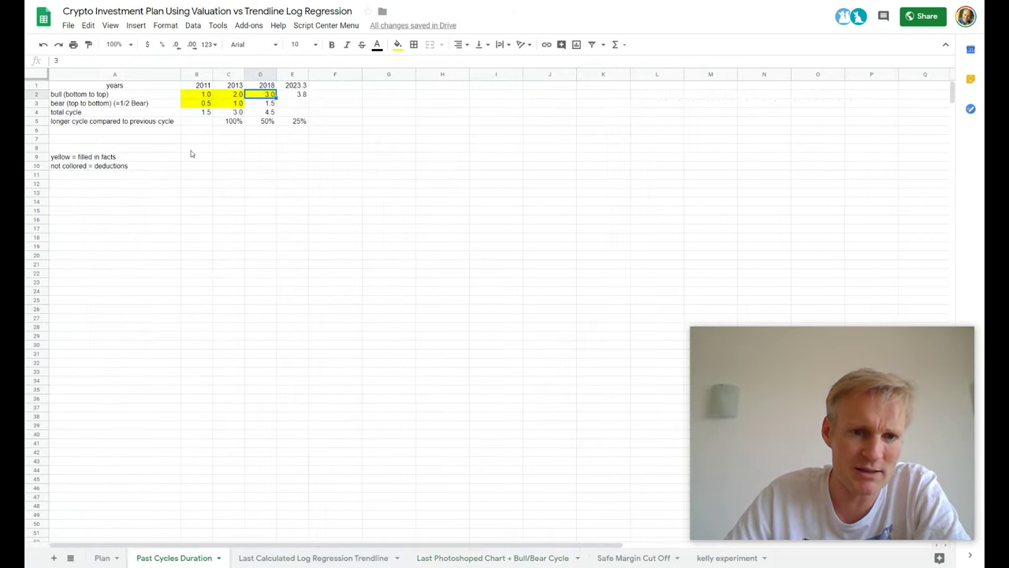
left_click(201, 104)
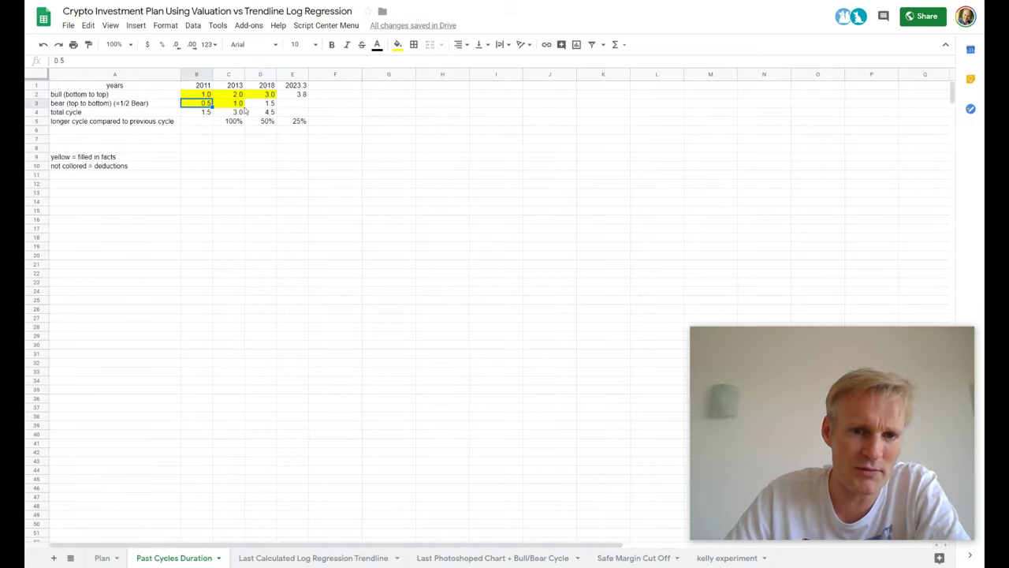
left_click(240, 107)
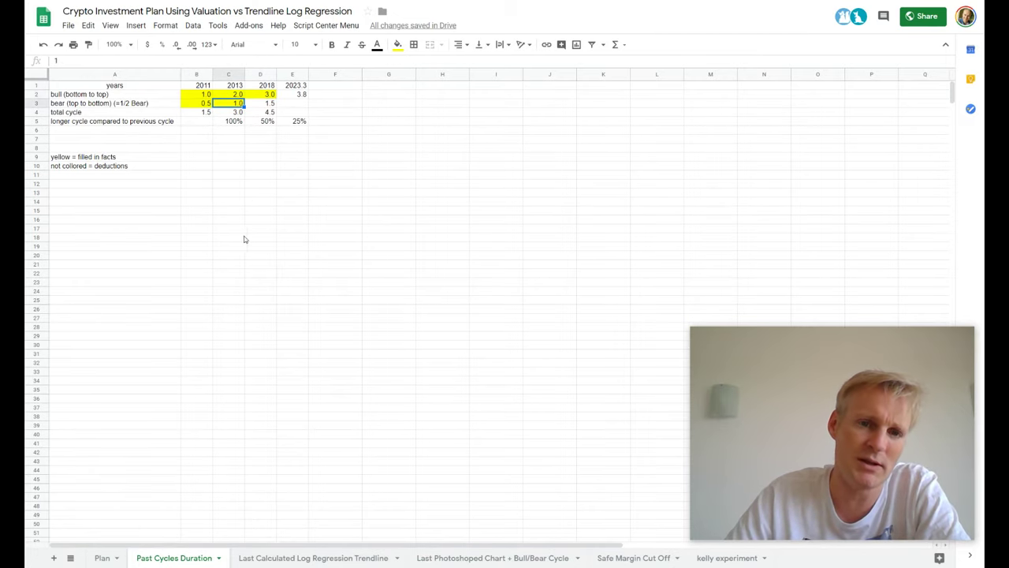
Step: Recheck the charts, then show the 2018 bear duration formula =D2/2, half the 3.0-year bull run
left_click(296, 561)
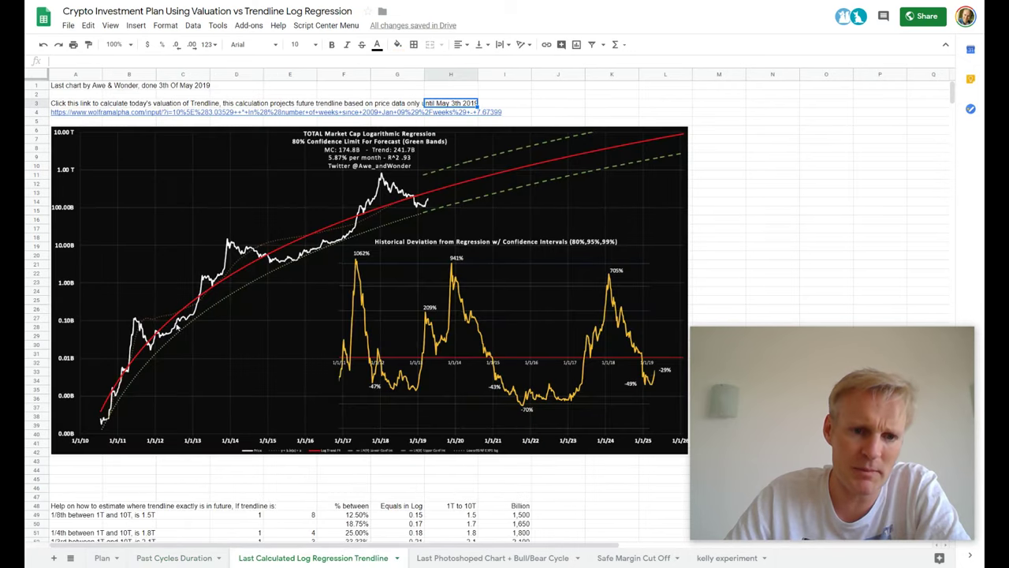
left_click(442, 559)
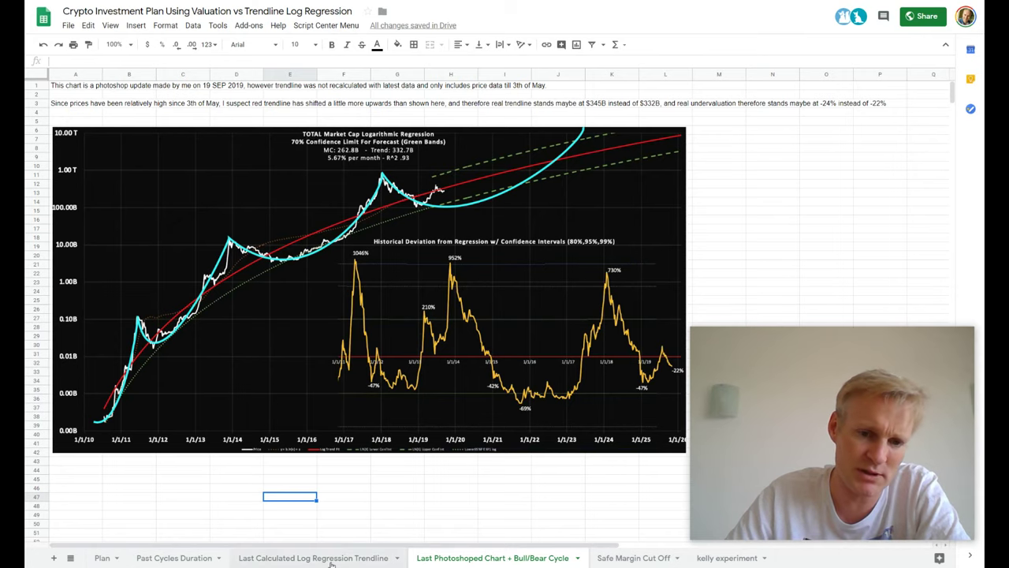
left_click(180, 560)
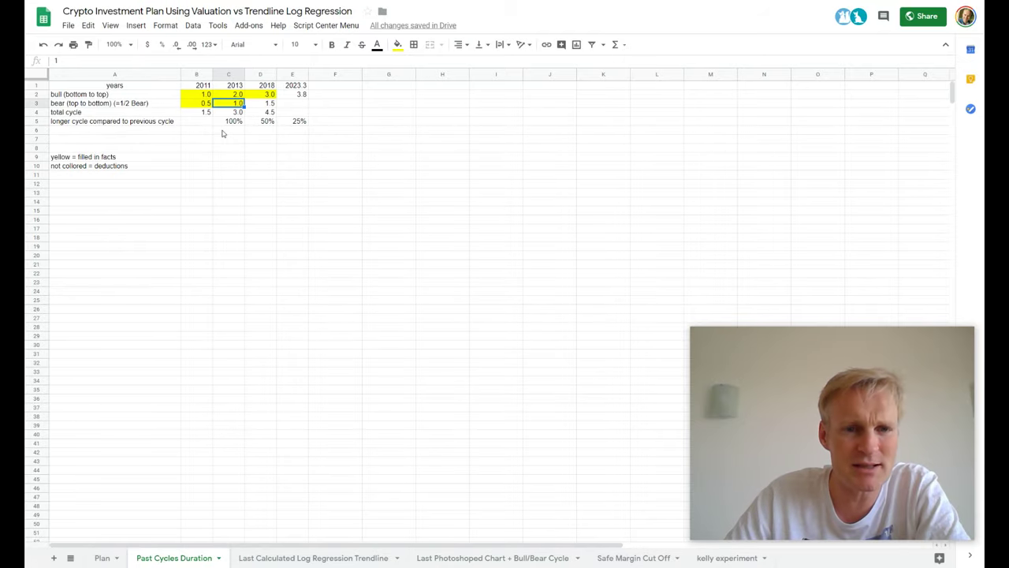
left_click(210, 104)
left_click(227, 104)
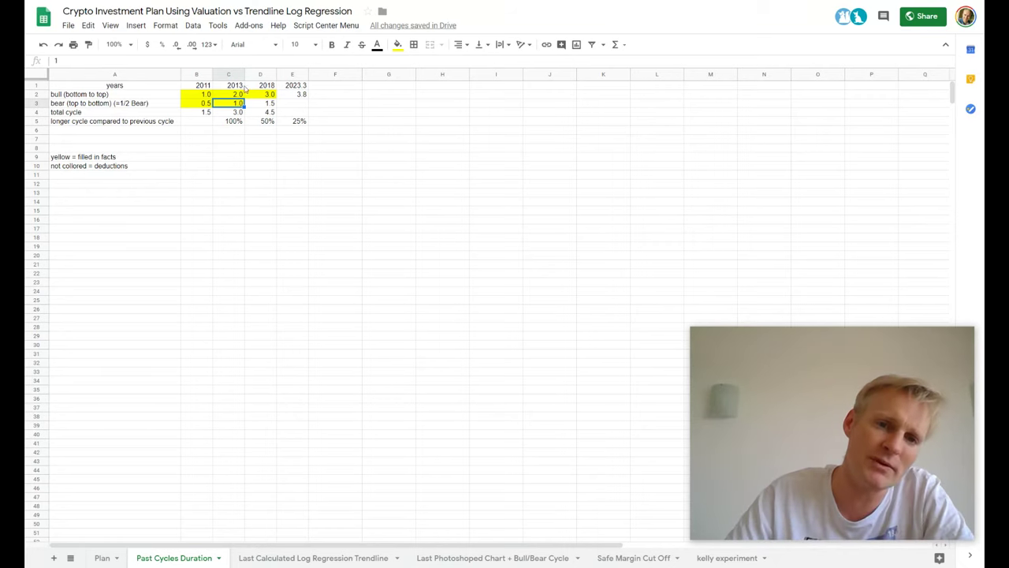
left_click(227, 96)
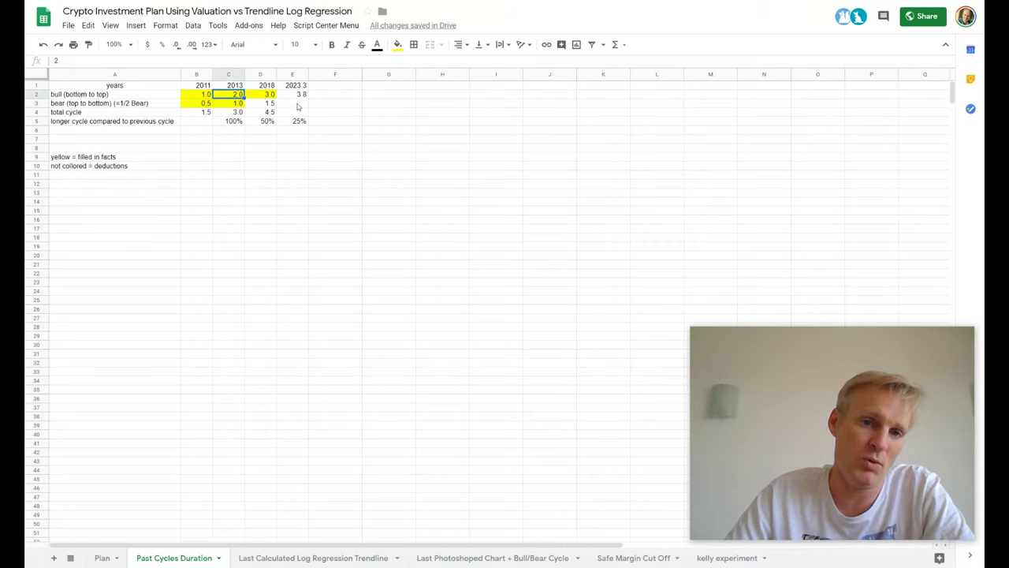
left_click(269, 105)
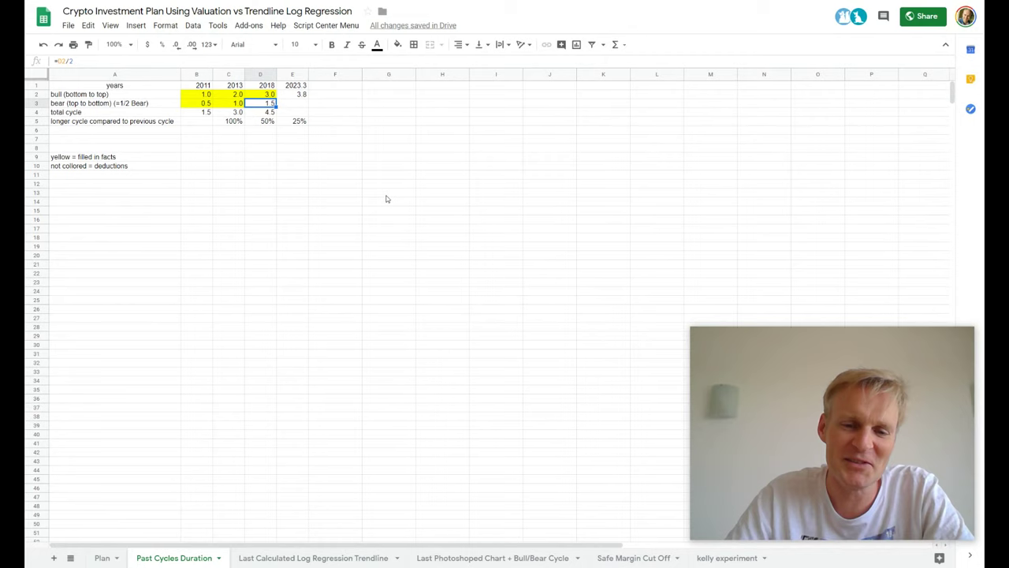
Step: Review the photoshopped bull/bear cycle chart, then return to the Plan allocation sheet
left_click(489, 559)
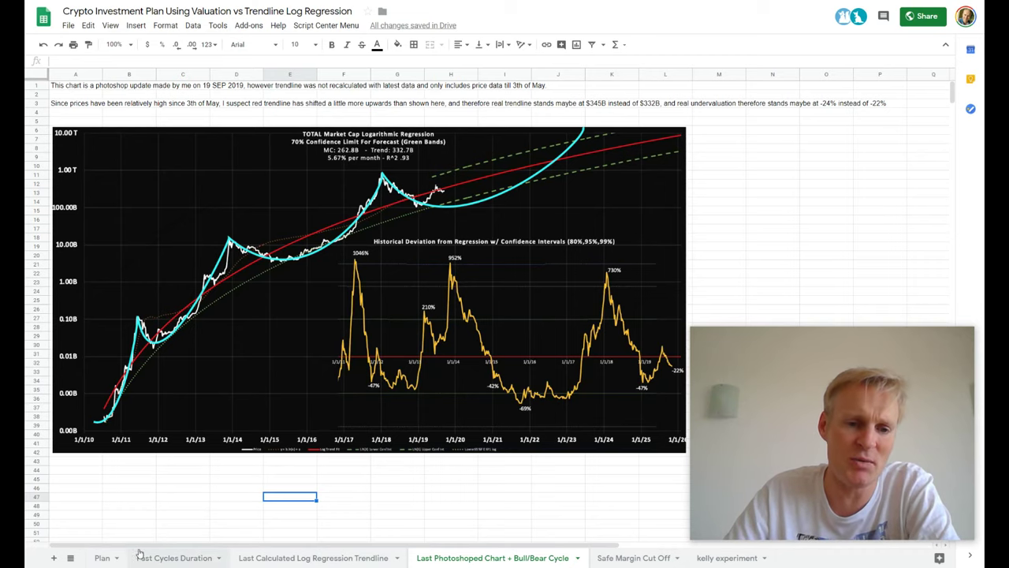
left_click(107, 557)
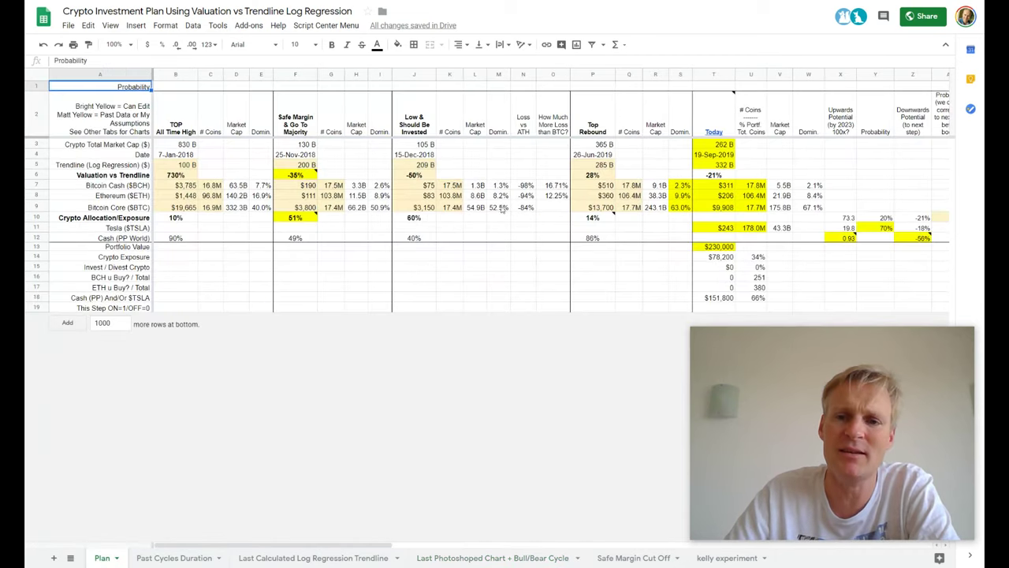
Step: Check today's 262 B market cap, then scroll right to the NEW Bottom scenario's 40% probability
left_click(714, 145)
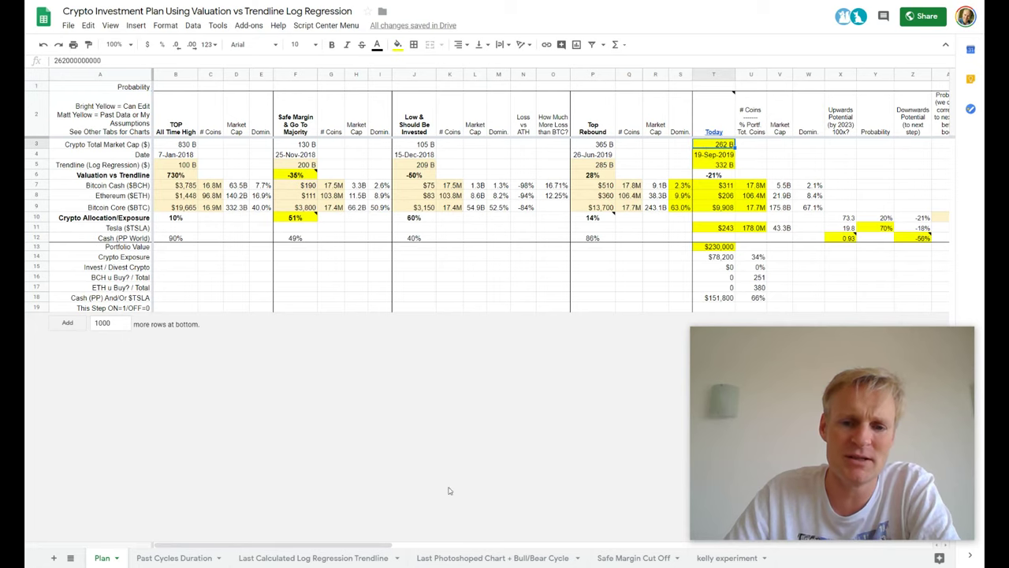
left_click_drag(330, 545, 797, 536)
left_click(553, 87)
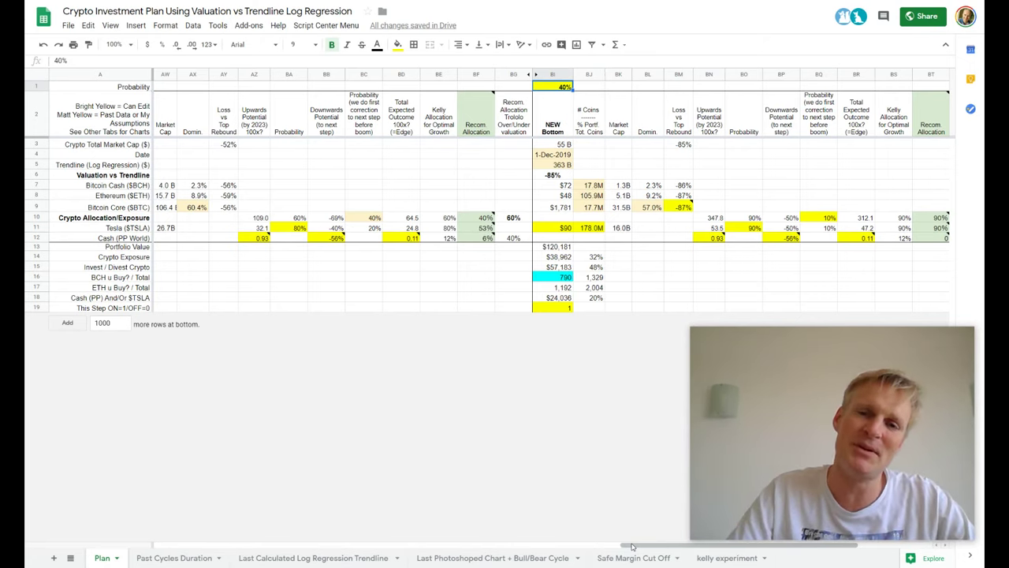
Step: Check the New High Undervaluation 60% probability and read the note explaining its -50% undervaluation
left_click_drag(632, 546, 565, 546)
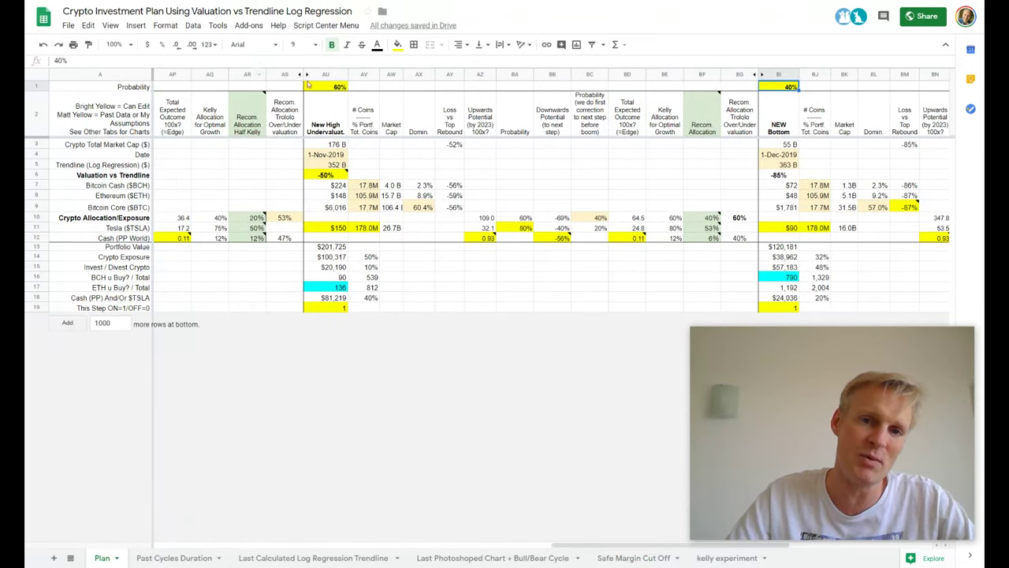
left_click(330, 86)
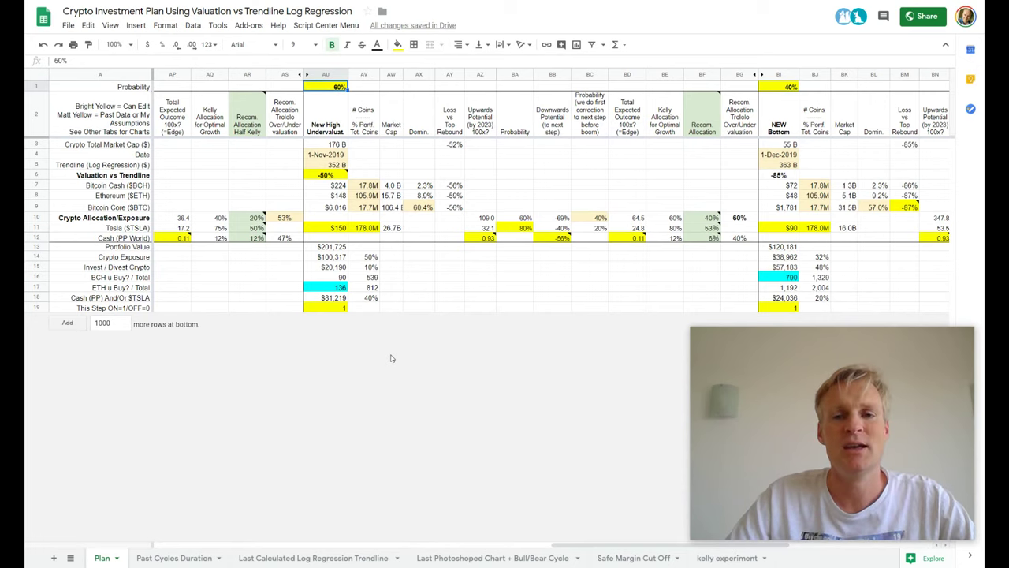
mouse_move(335, 175)
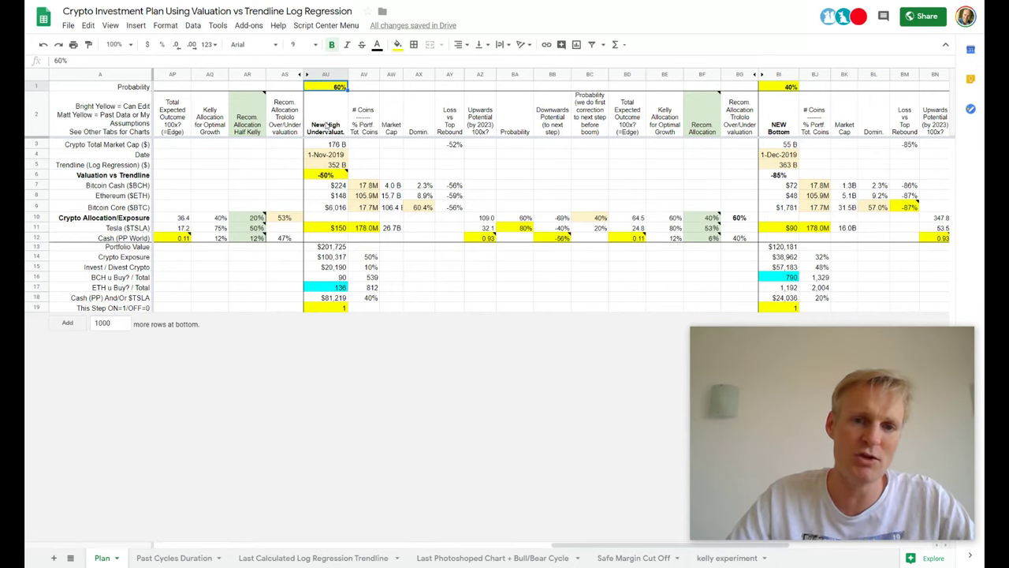
left_click(326, 175)
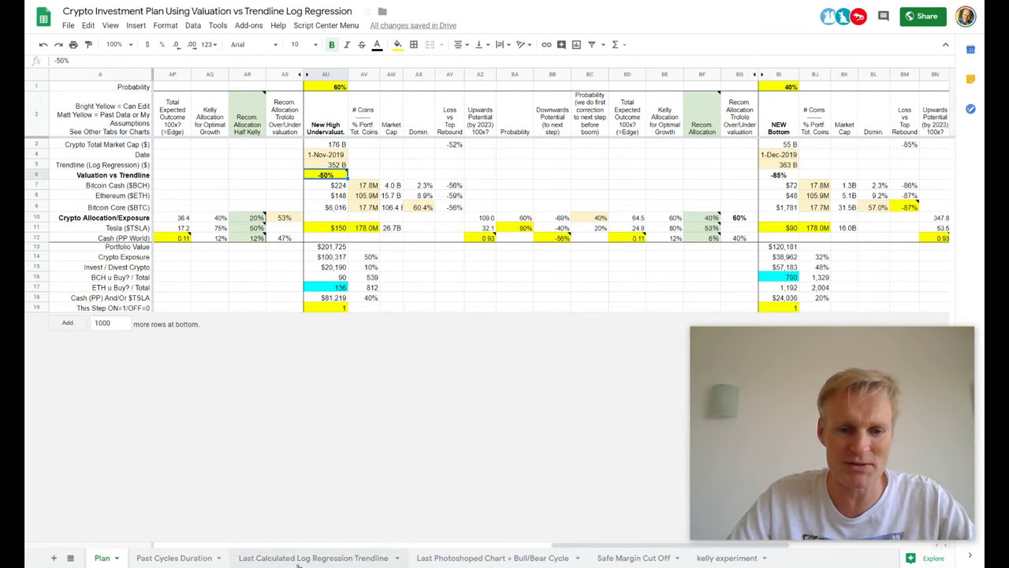
left_click(470, 558)
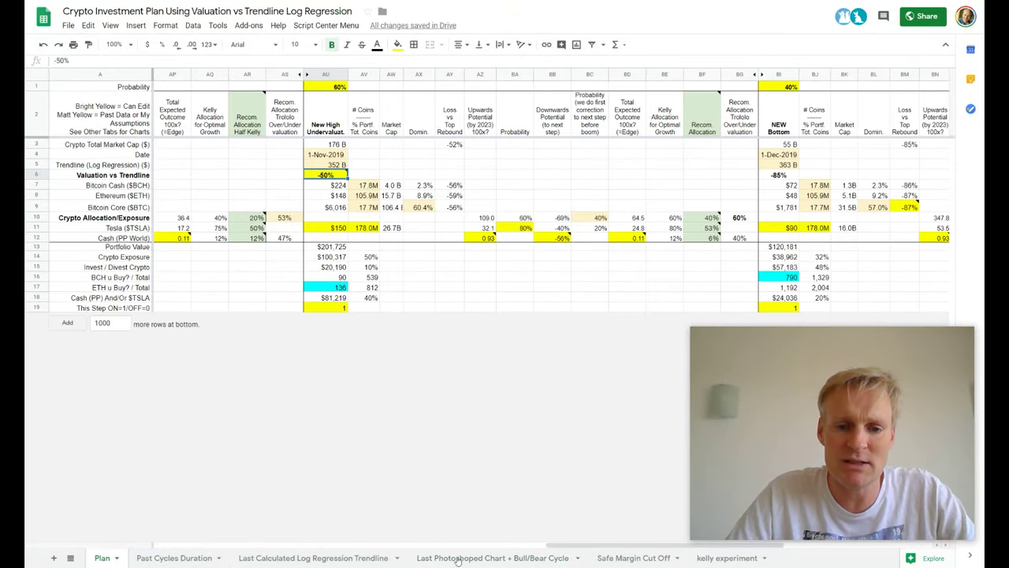
Step: Switch to the Last Photoshoped Chart + Bull/Bear Cycle sheet to see the $345B trendline note
left_click(464, 557)
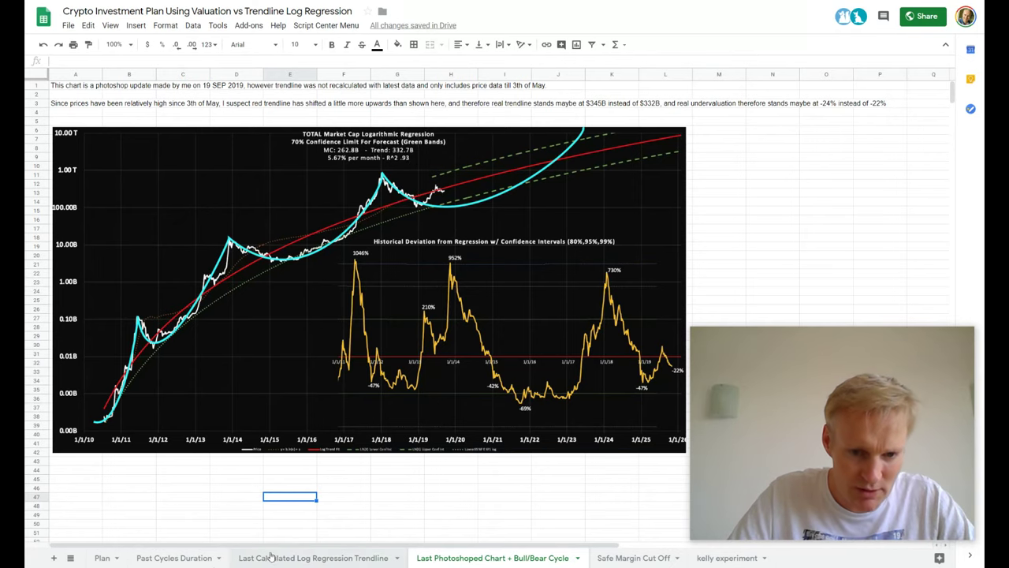
Step: Flip through the Past Cycles Duration and Log Regression sheets, then select Plan's Golden Retrace date 1-Oct-2019
left_click(170, 560)
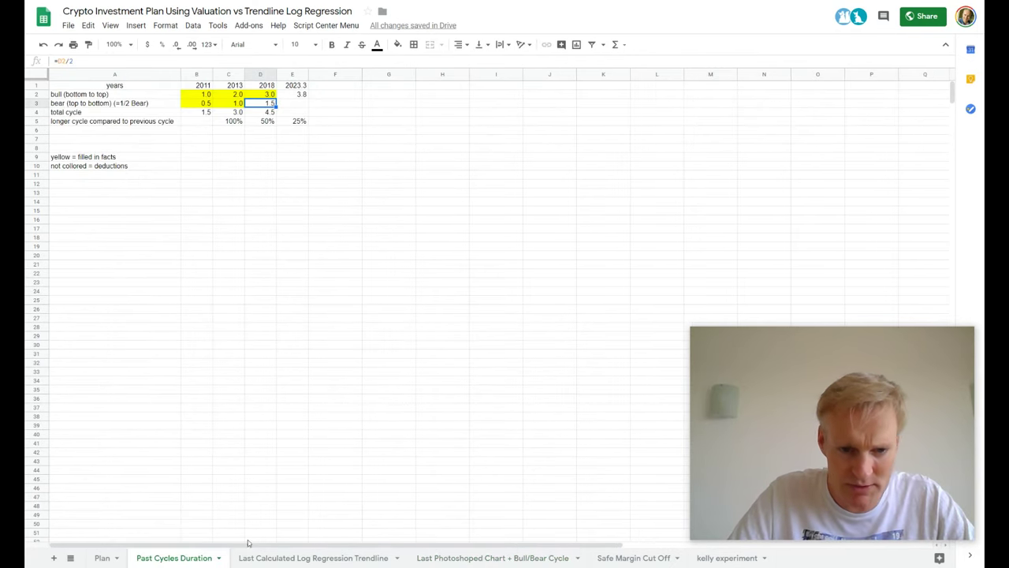
left_click(275, 559)
left_click(101, 558)
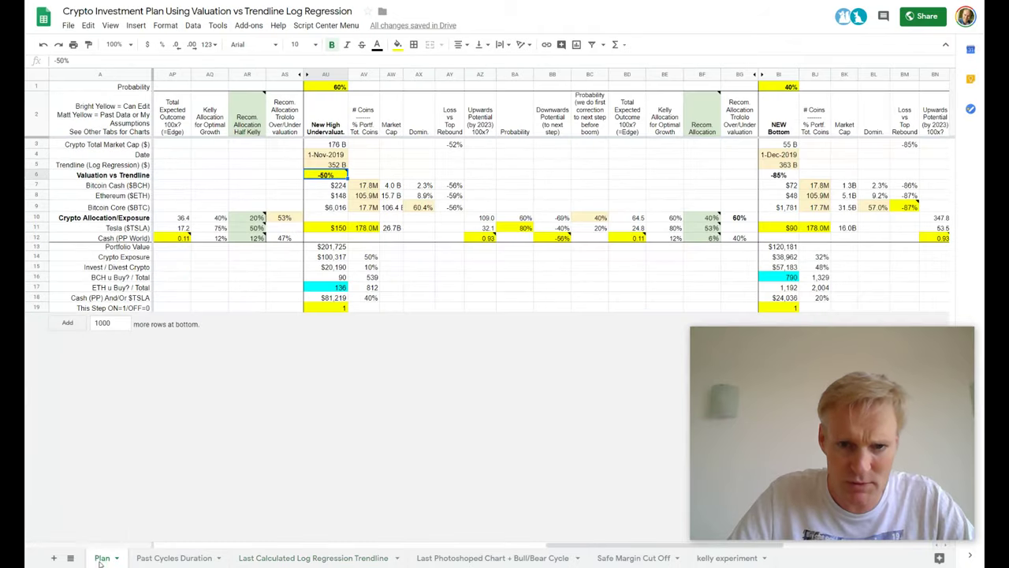
left_click_drag(667, 545, 563, 547)
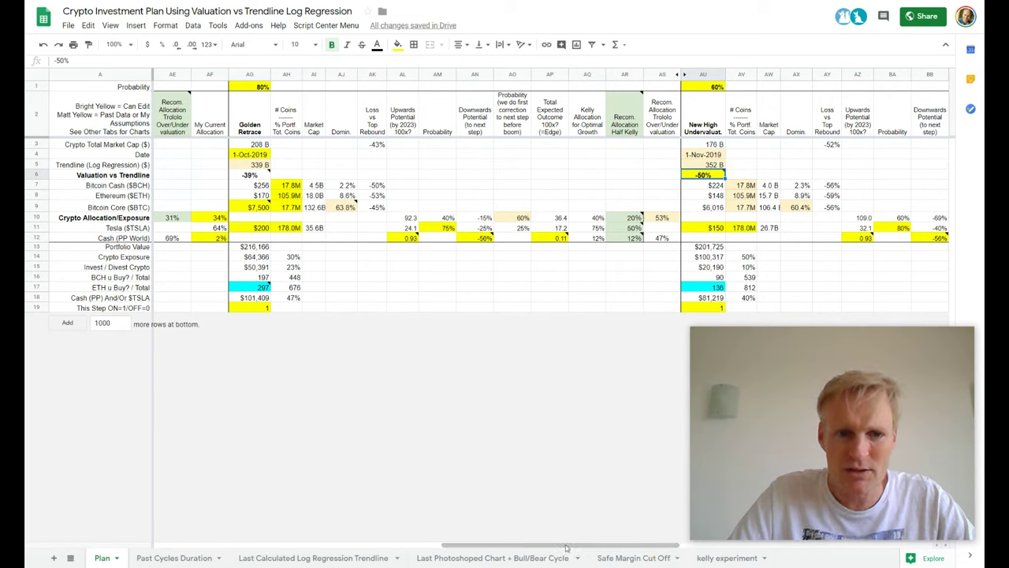
left_click(249, 155)
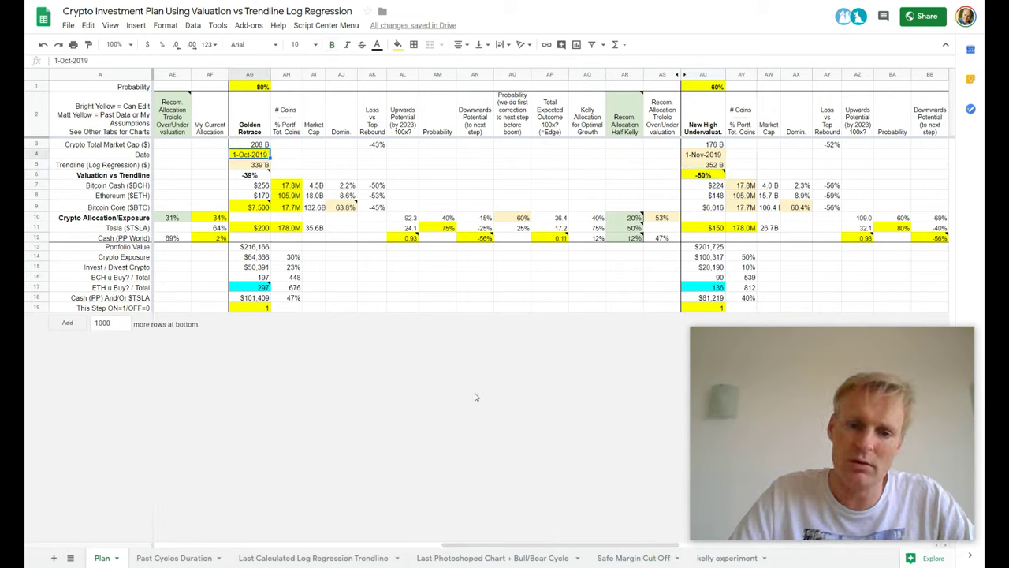
left_click(563, 544)
mouse_move(556, 551)
left_mouse_down()
mouse_move(408, 550)
mouse_move(564, 544)
left_mouse_up()
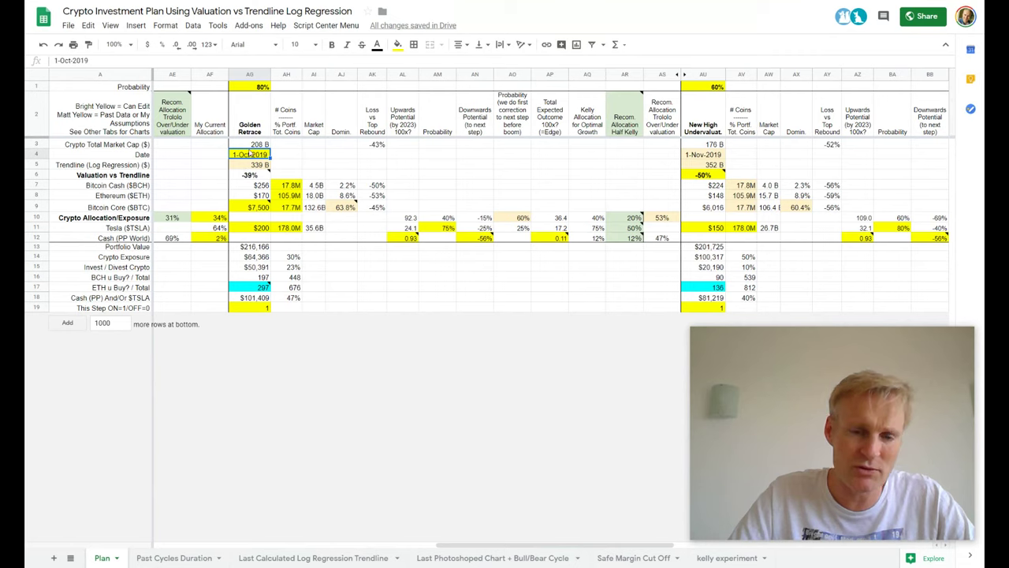
left_click(247, 175)
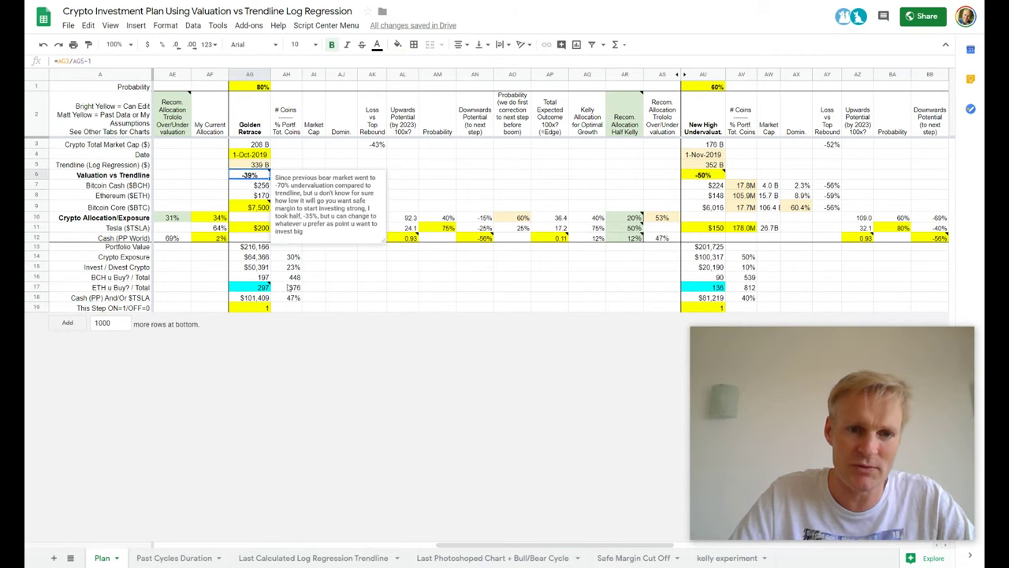
left_click(511, 260)
left_click(258, 207)
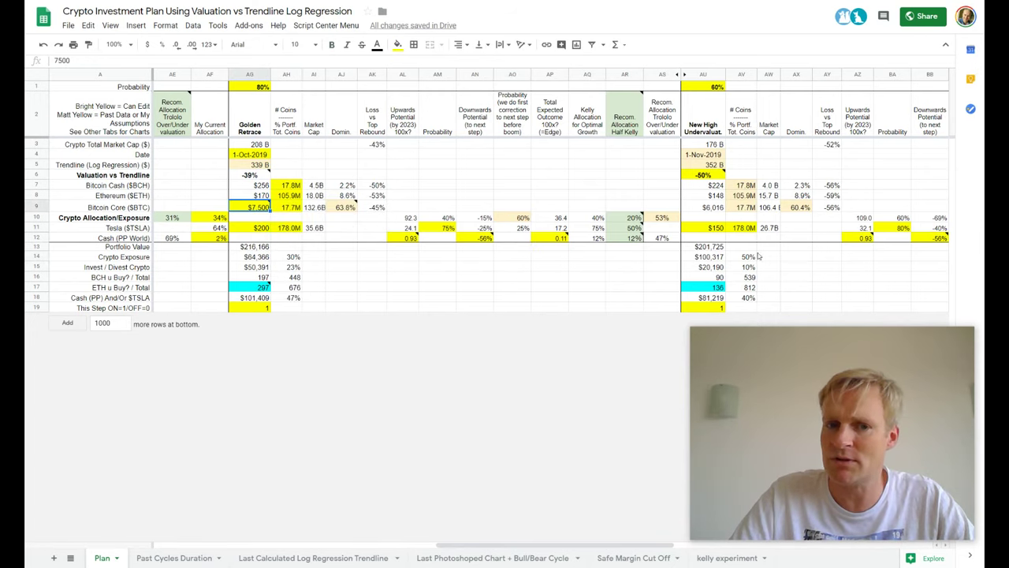
left_click(259, 158)
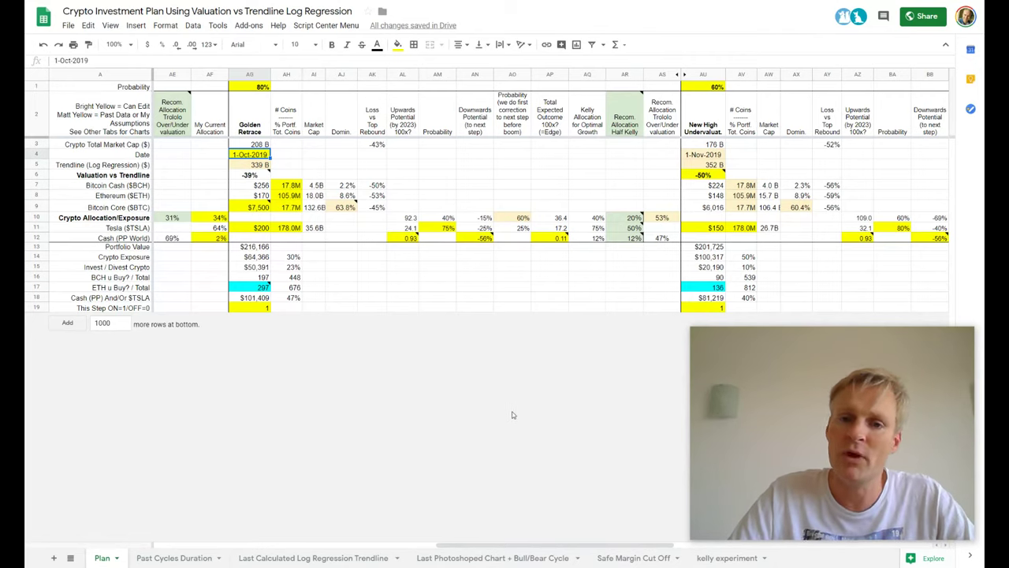
left_click(692, 154)
key("Down")
key("Down")
key("Down")
key("Down")
key("Down")
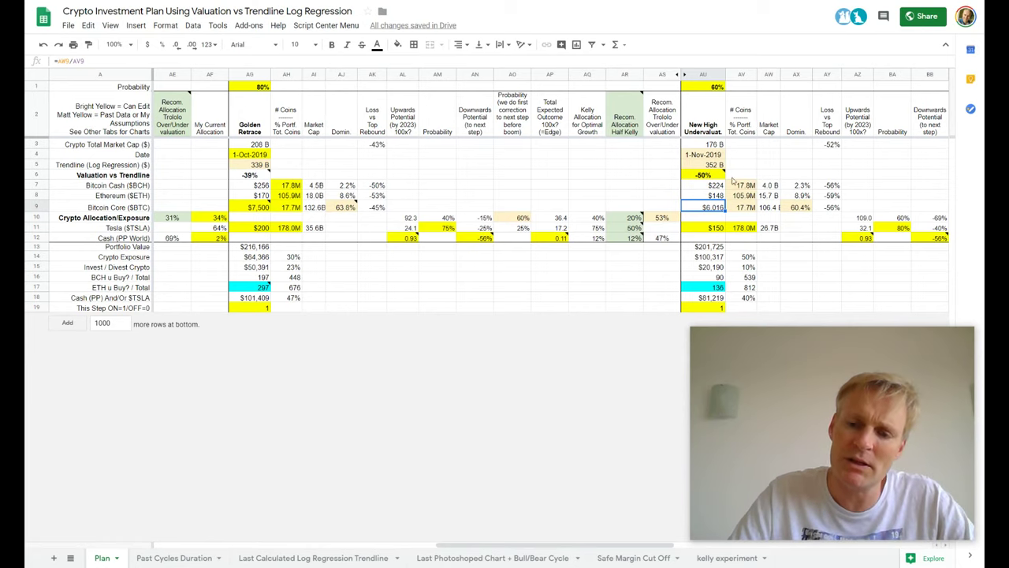
left_click(710, 156)
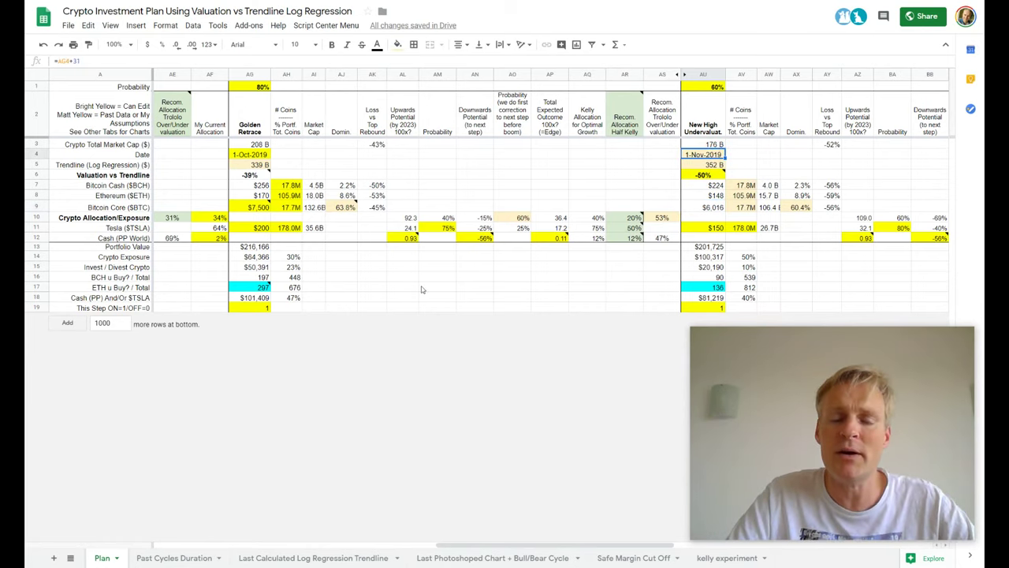
key("Down")
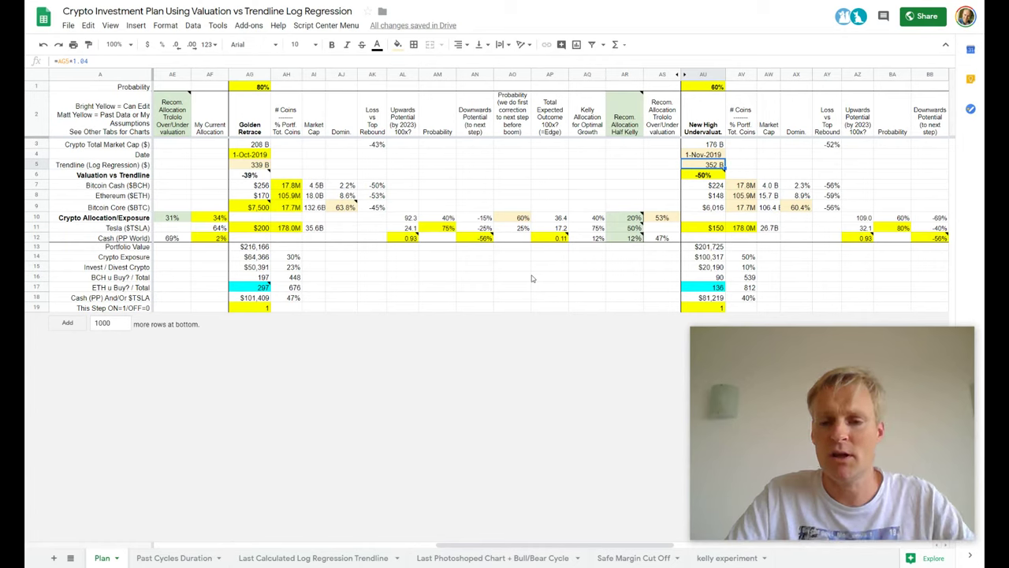
mouse_move(691, 183)
key("Down")
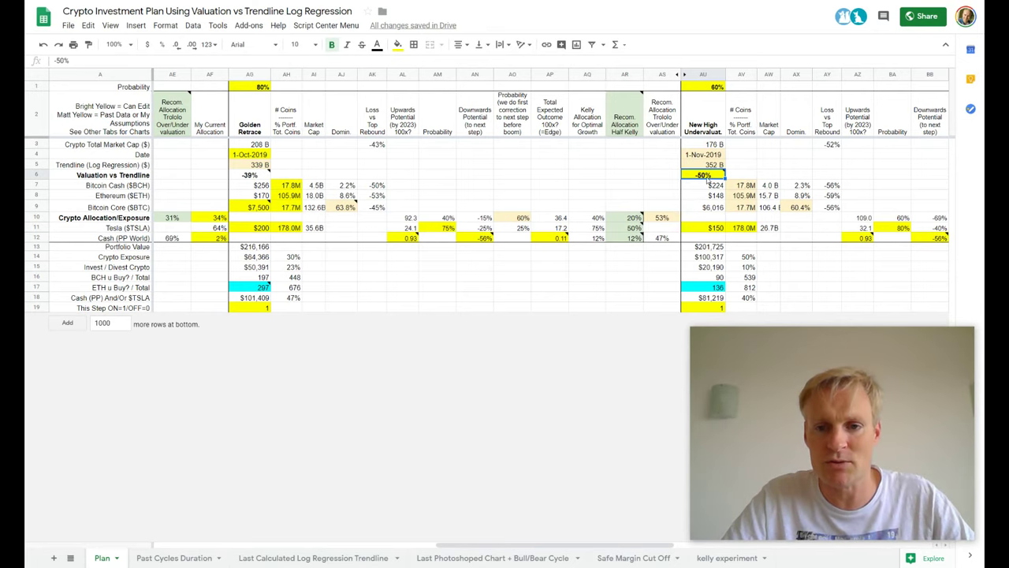
Step: Inspect the formulas behind the $6,016 Bitcoin Core price, 176 B market cap and 352 B trendline
left_click(708, 207)
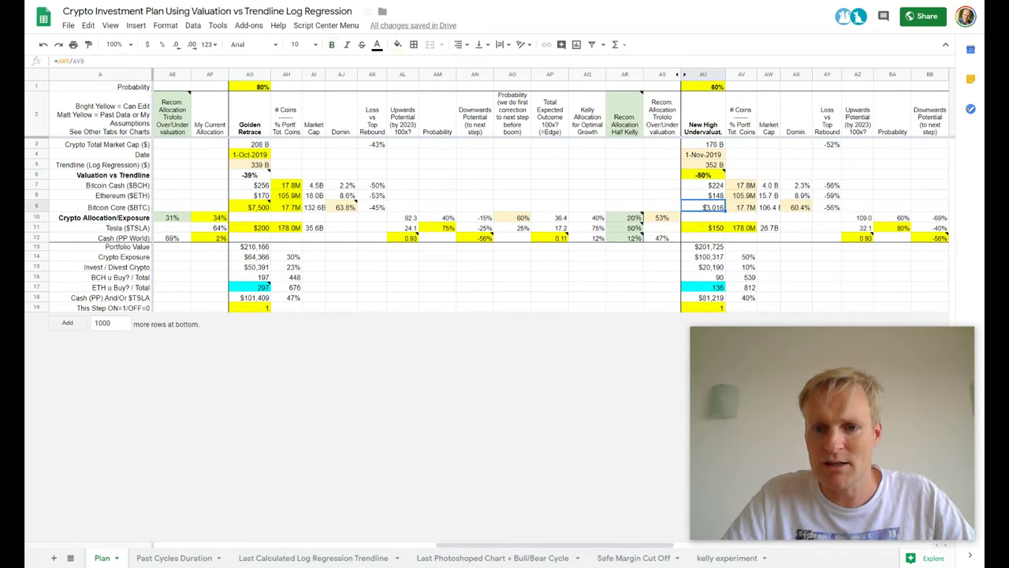
left_click(713, 164)
left_click(712, 145)
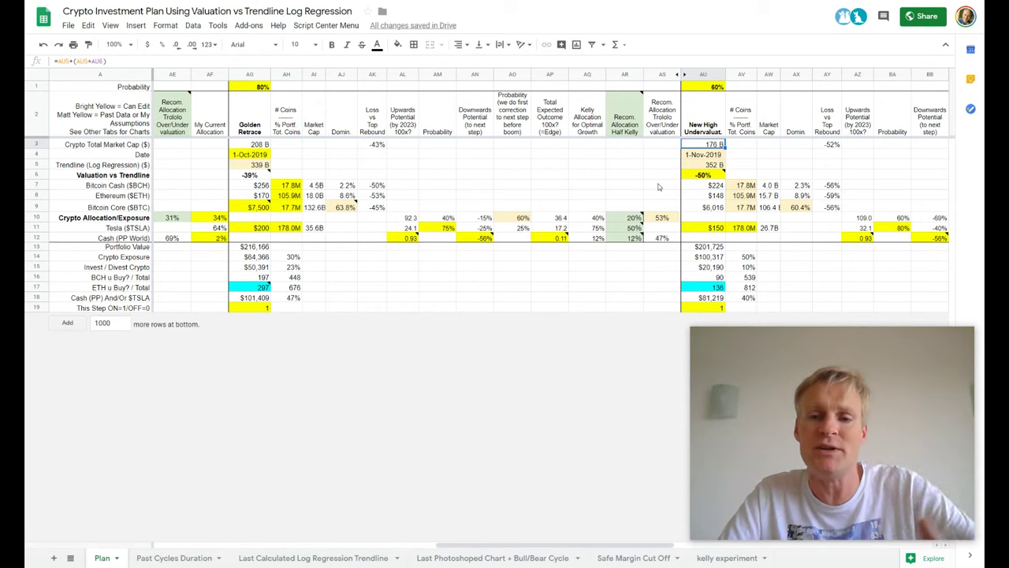
key("Down")
key("Down")
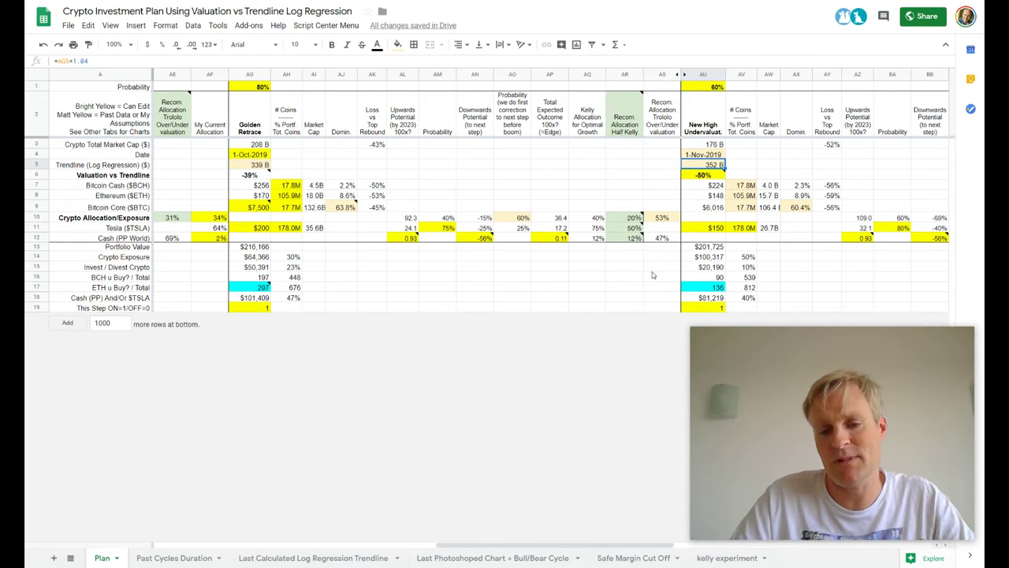
Step: Review the -50% undervaluation and 60% probability, then the -39% Golden Retrace formula, closing its note
left_click(714, 175)
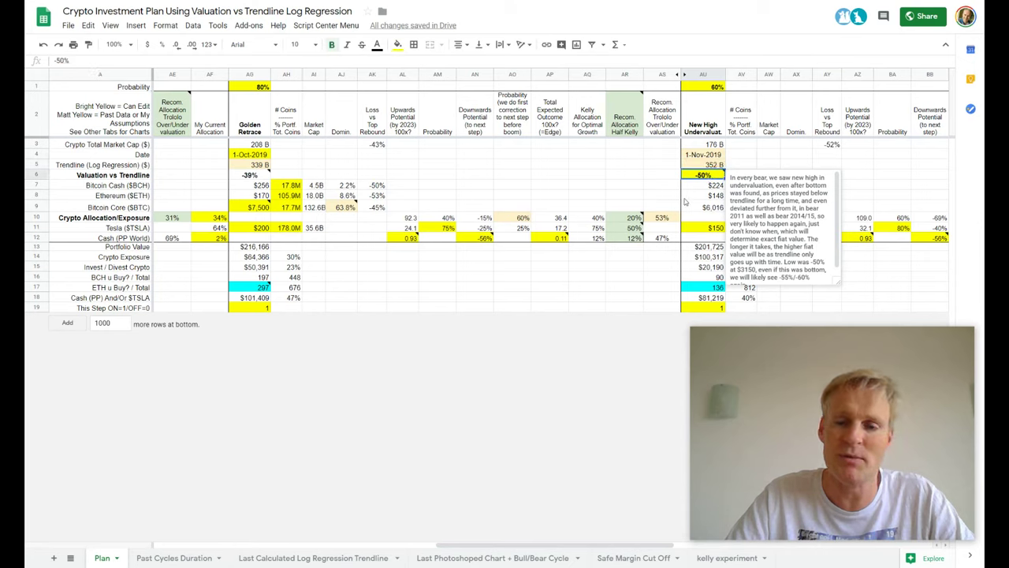
left_click(714, 89)
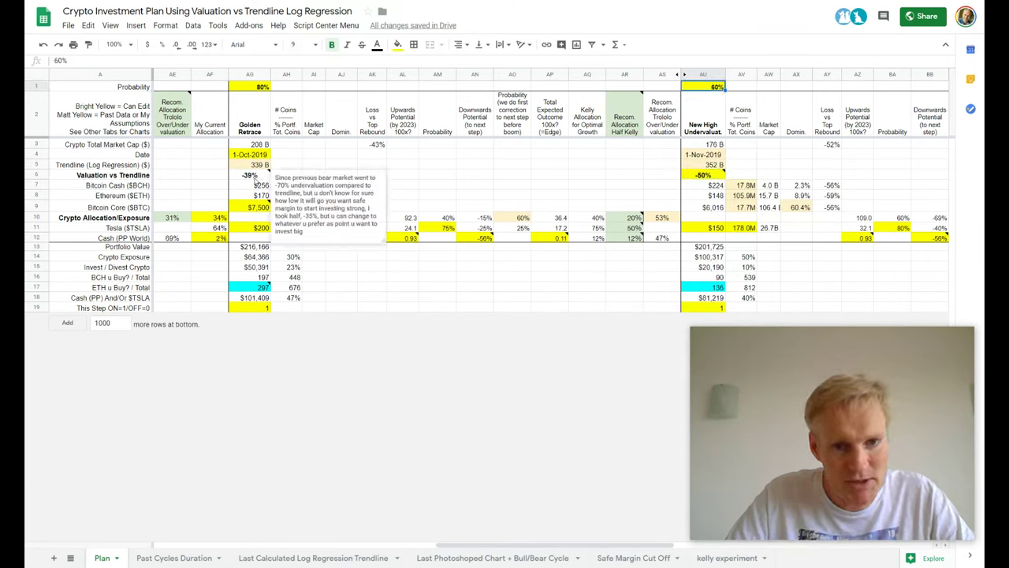
left_click(254, 180)
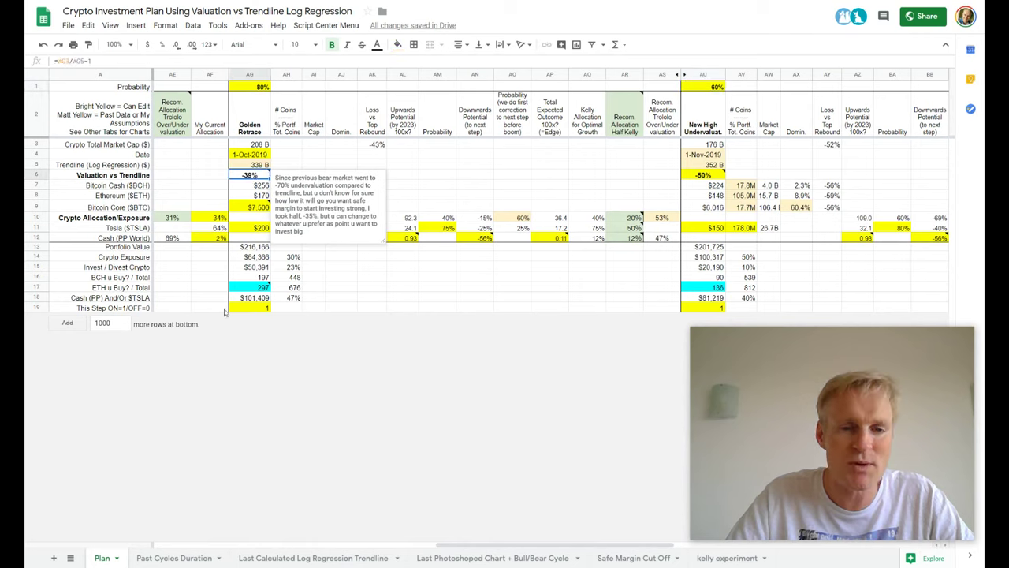
left_click(246, 117)
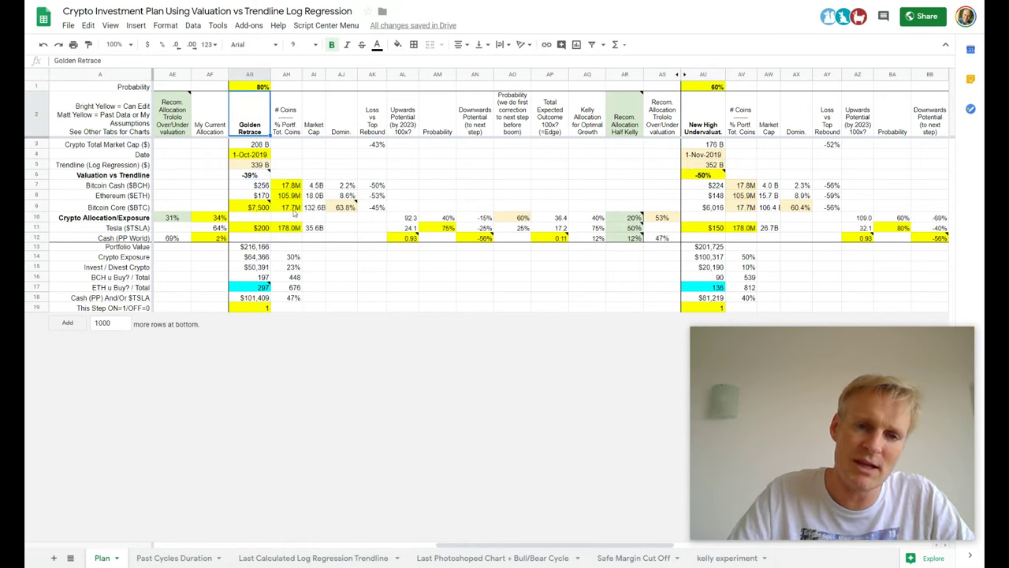
left_click(253, 209)
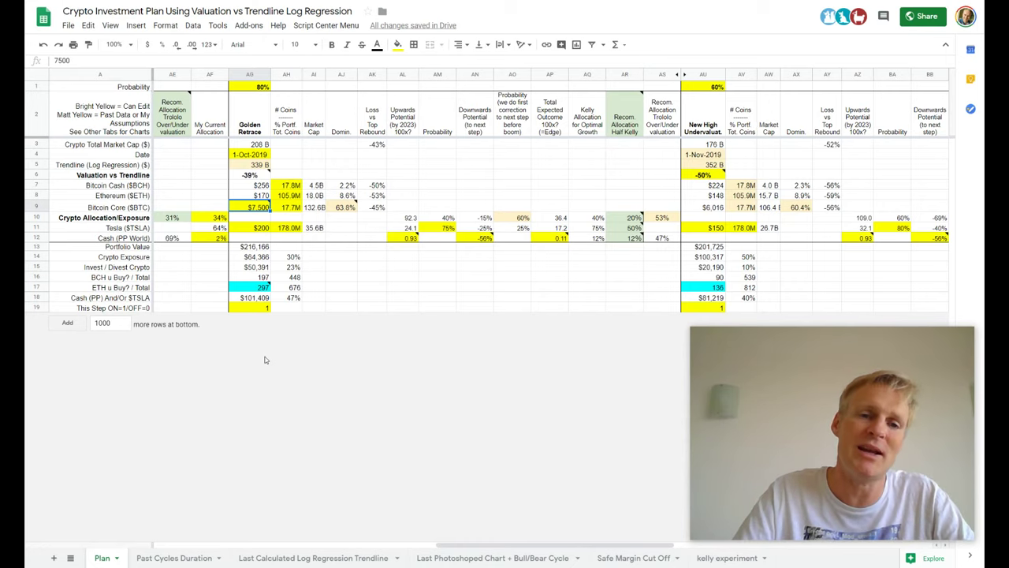
mouse_move(266, 287)
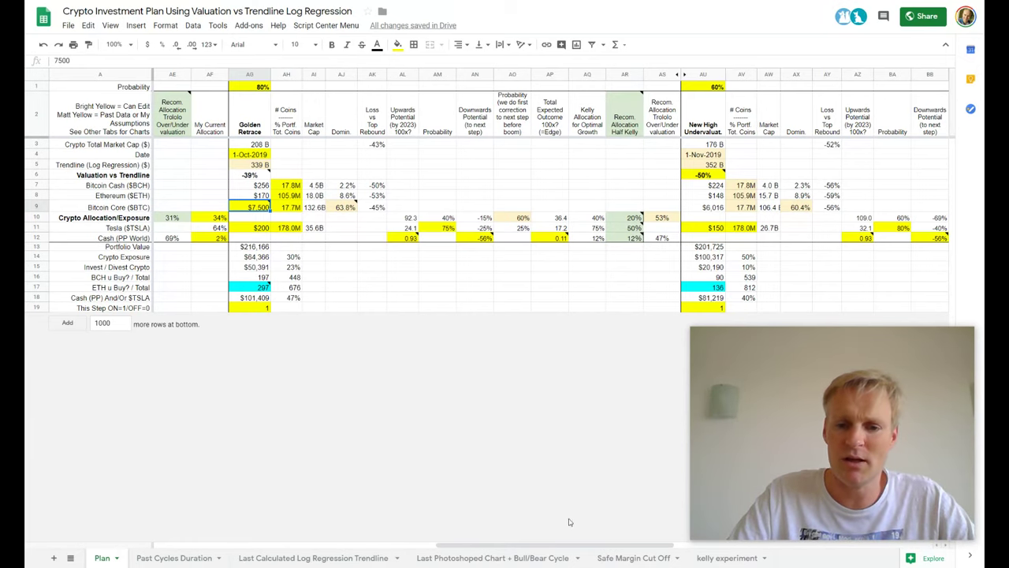
Step: Compare the 365 B and 105 B market cap formulas in P3 and J3 side by side
left_click(575, 544)
left_click_drag(575, 544, 384, 549)
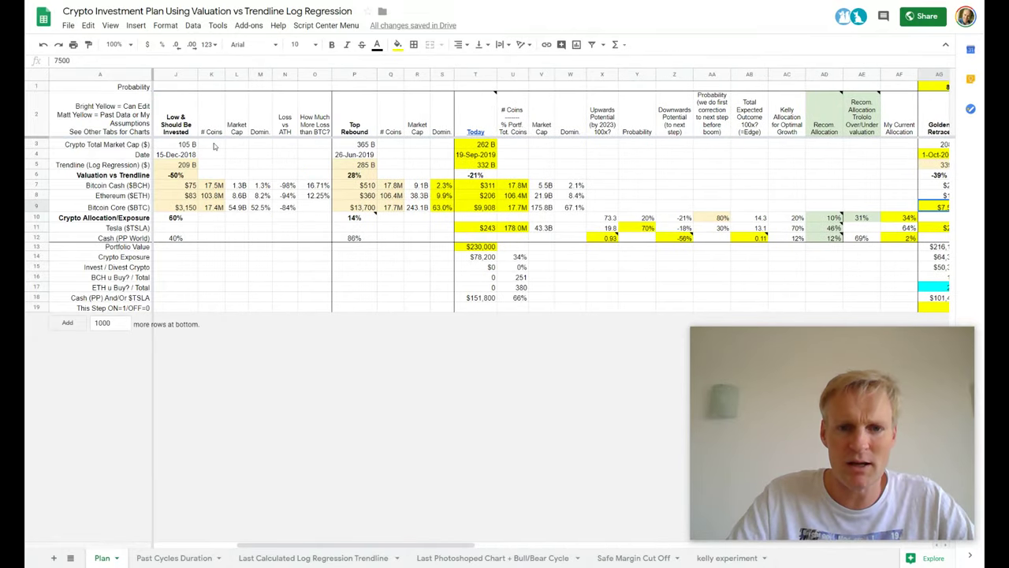
left_click(345, 146)
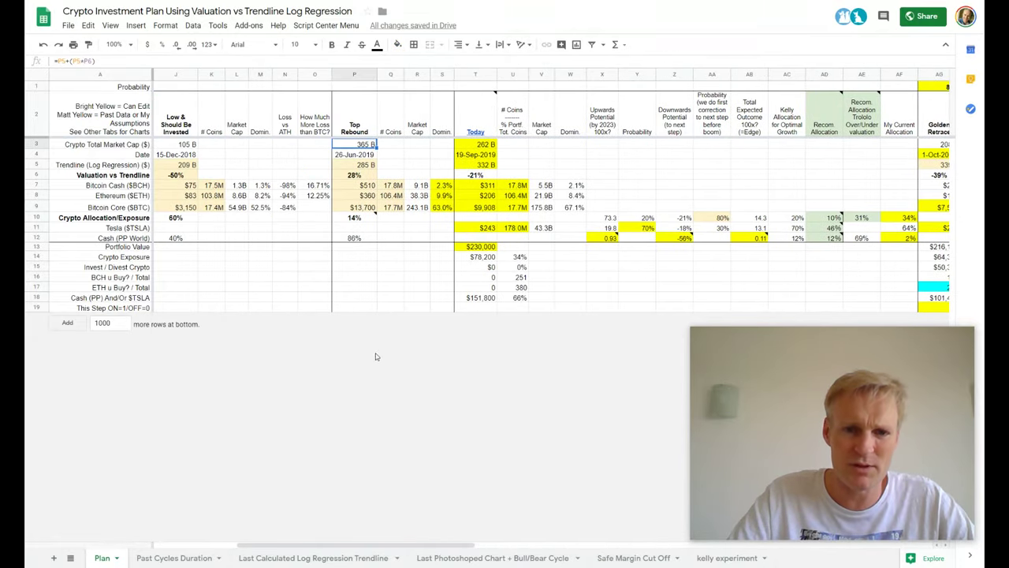
left_click(182, 145)
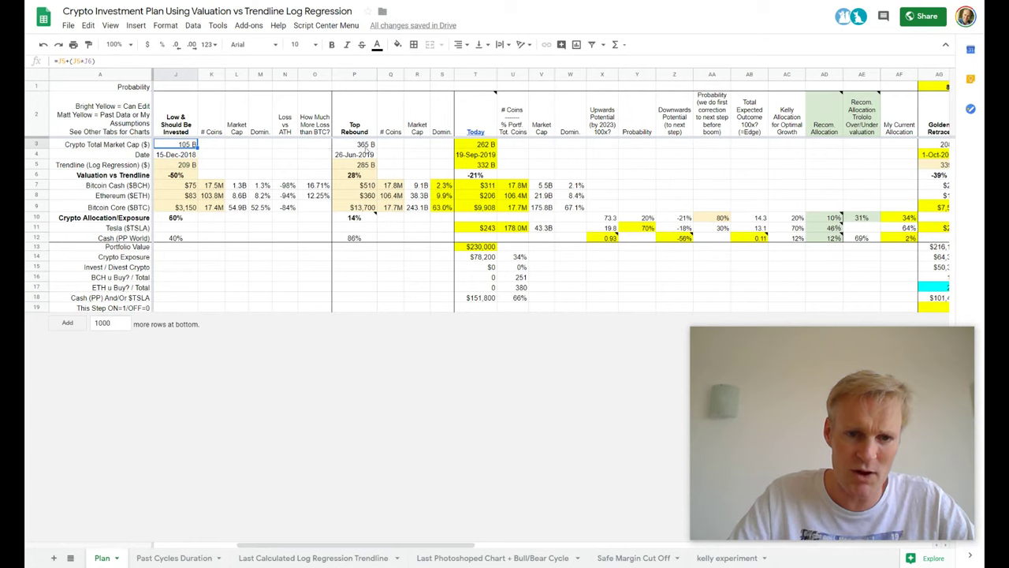
left_click(365, 145)
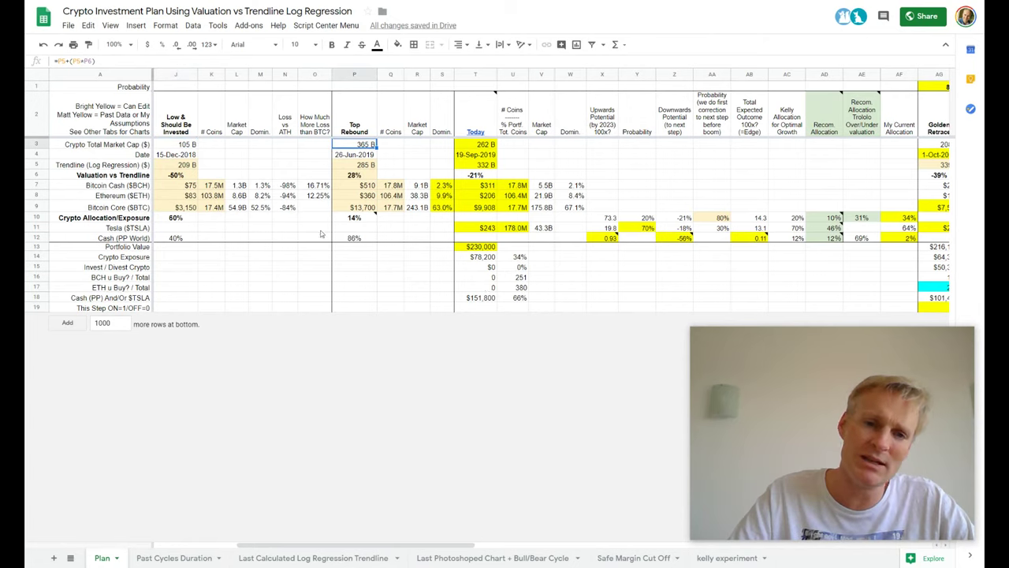
left_click(169, 148)
left_click(354, 146)
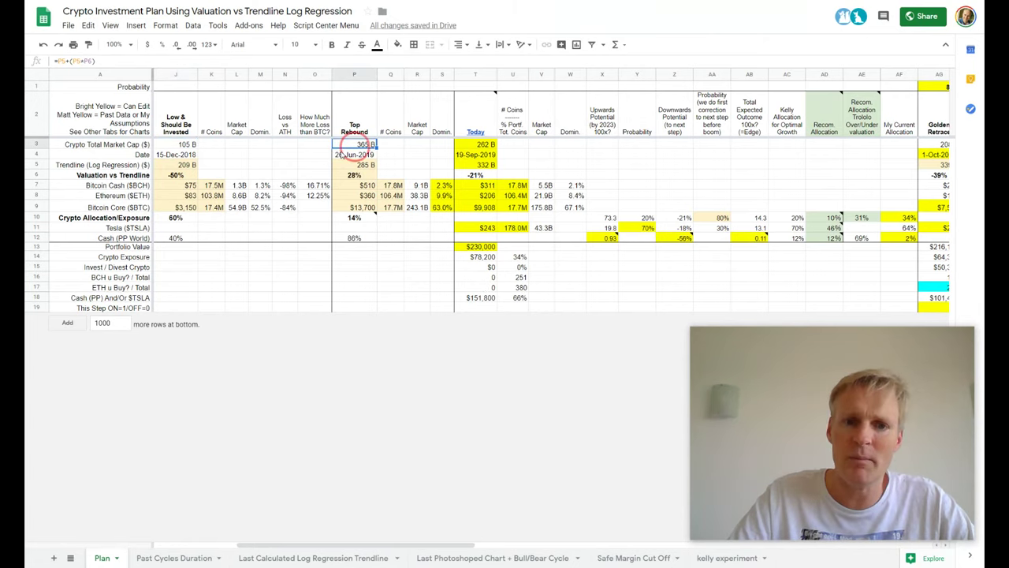
left_click(179, 150)
left_click(362, 149)
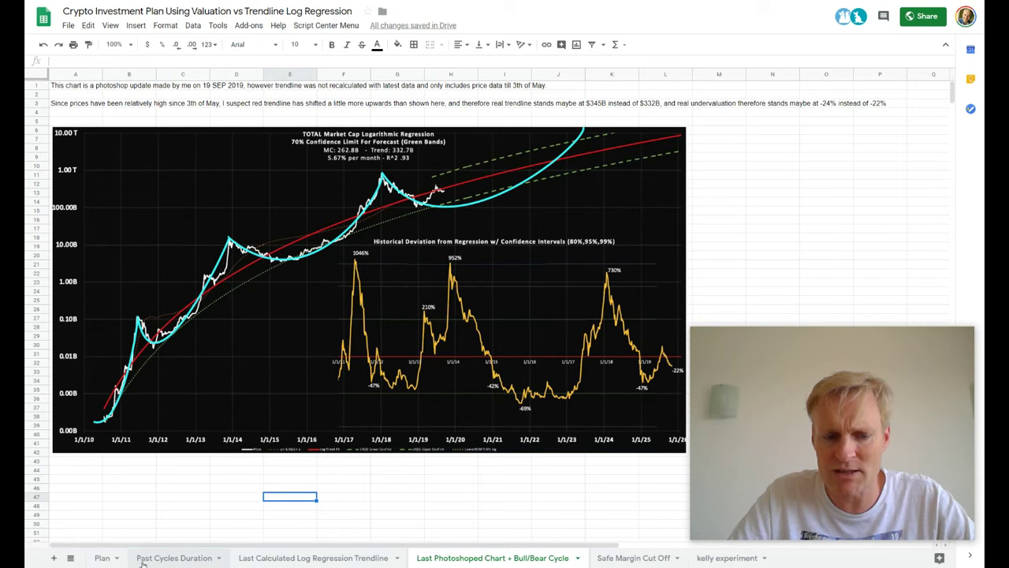
Step: Cycle through the Past Cycles Duration, Log Regression Trendline and chart sheets, then return to Plan's scenarios
left_click(172, 557)
left_click(260, 557)
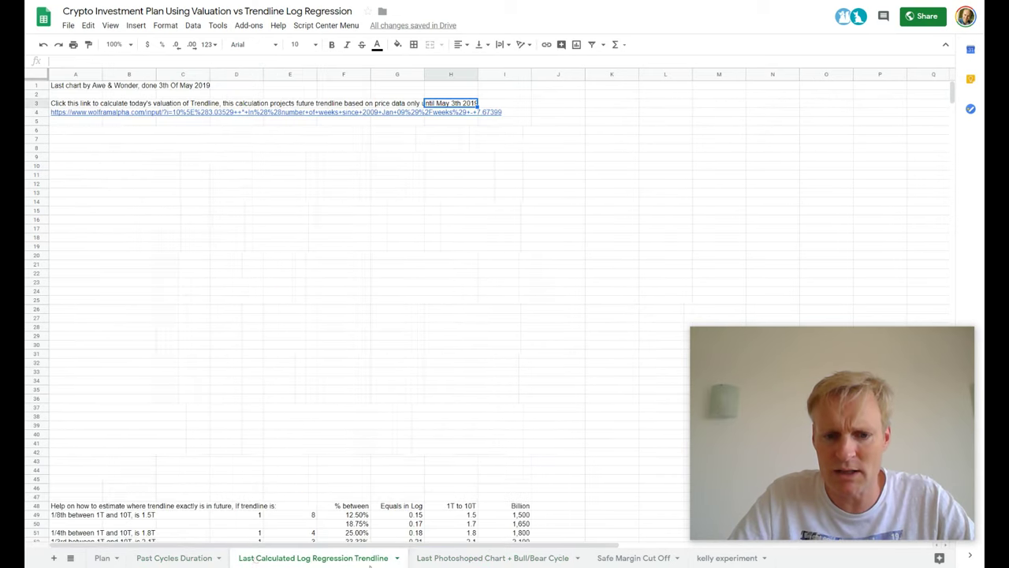
left_click(440, 558)
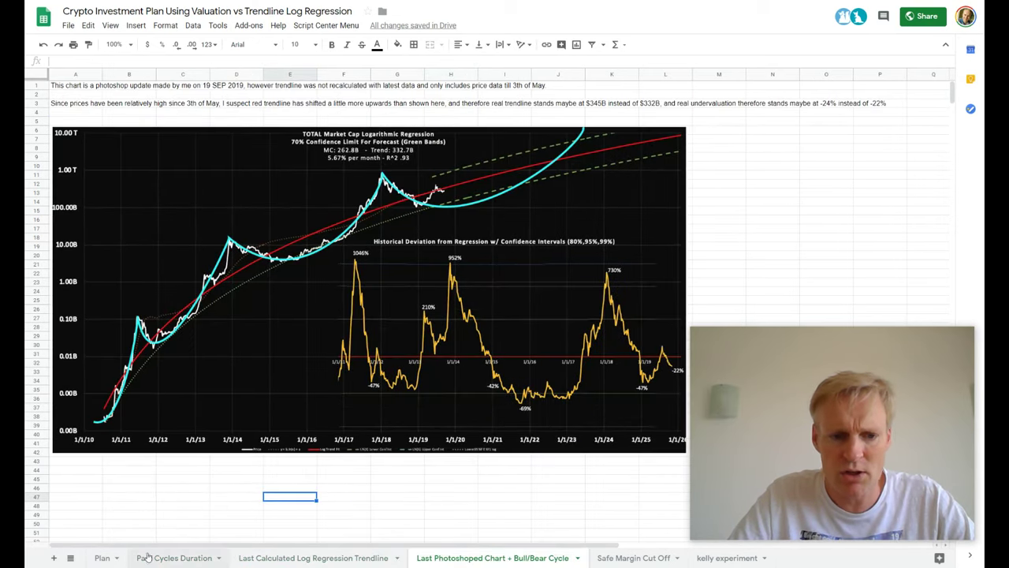
left_click(102, 559)
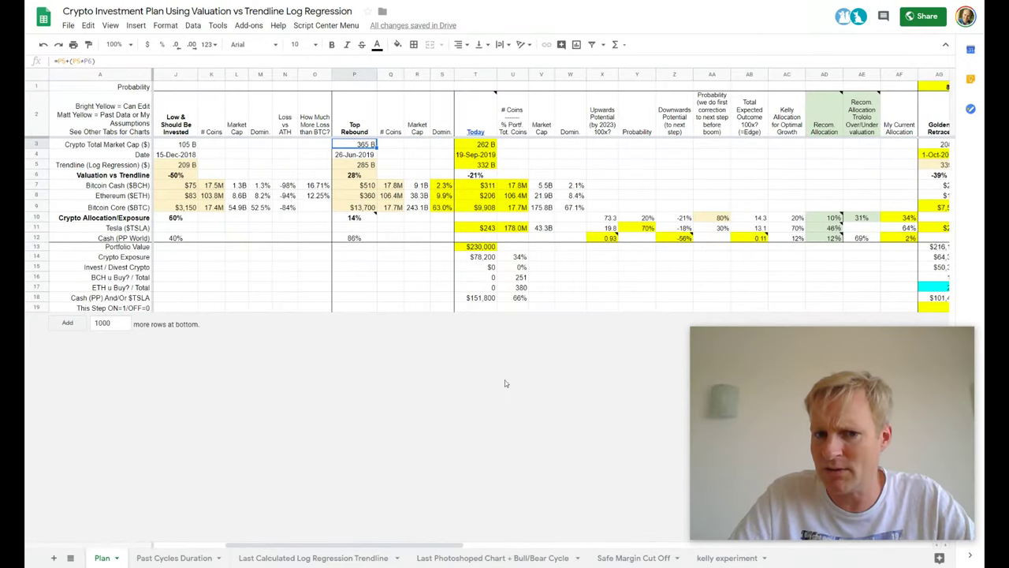
left_click_drag(394, 544, 489, 552)
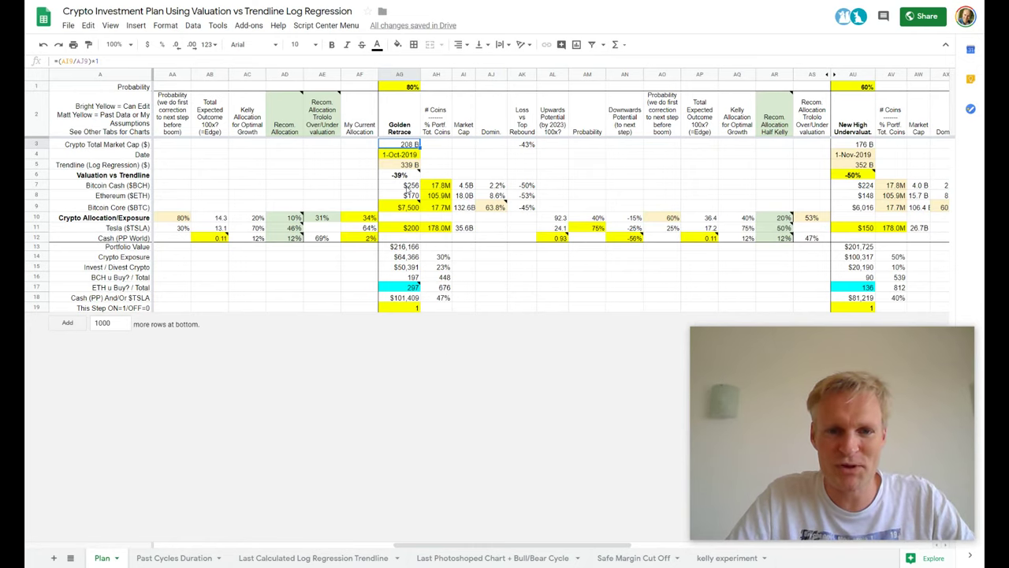
left_click_drag(406, 186, 406, 196)
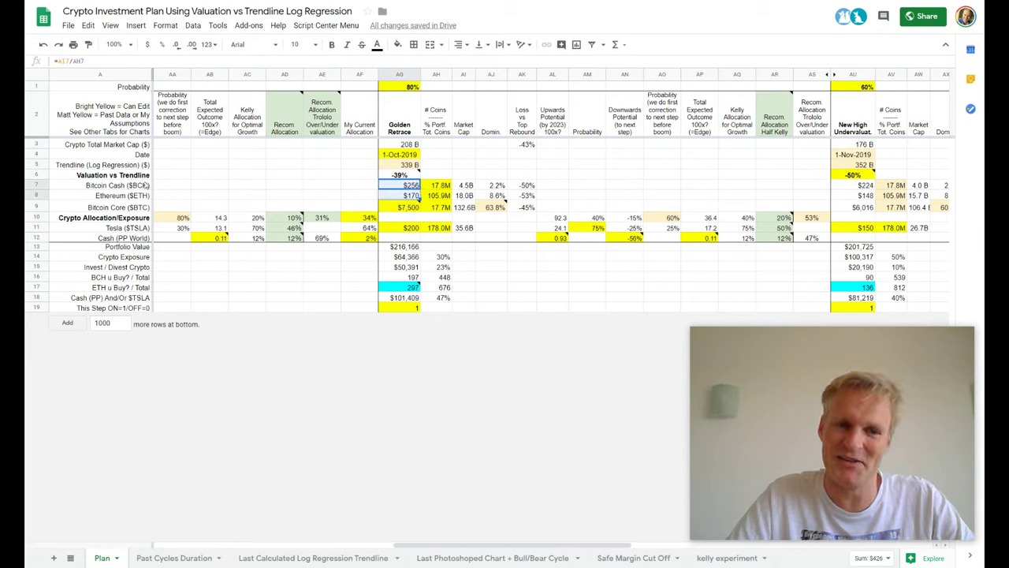
left_click(142, 186)
left_click(131, 206)
left_click(127, 197)
left_click(128, 186)
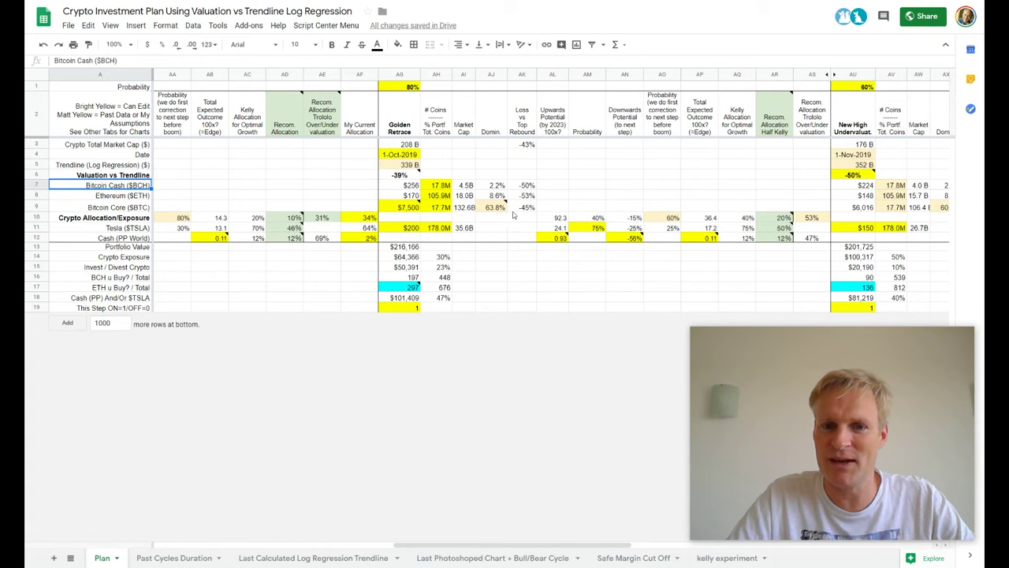
left_click(490, 208)
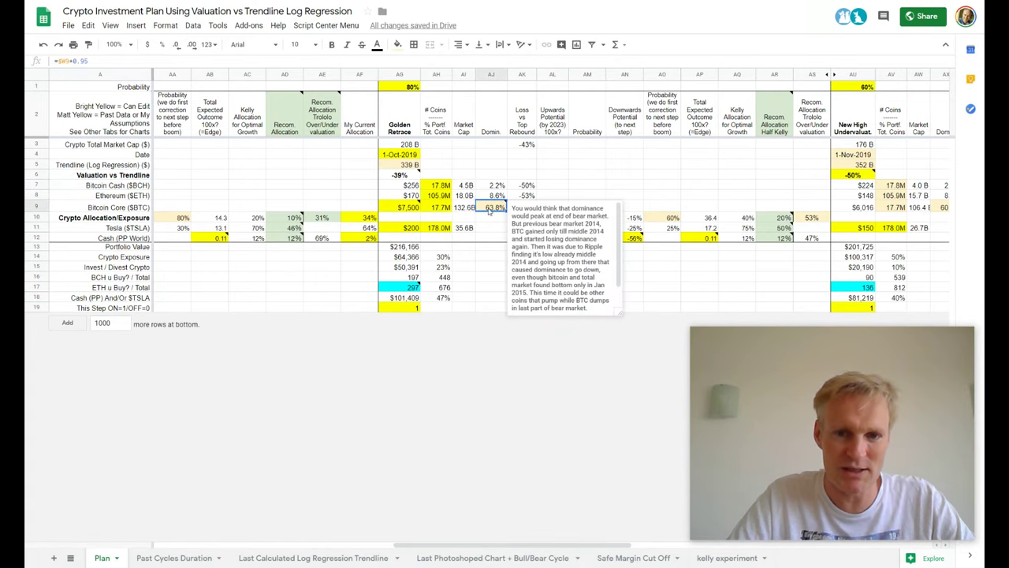
left_click(587, 546)
left_click_drag(587, 545, 619, 545)
left_click(371, 207)
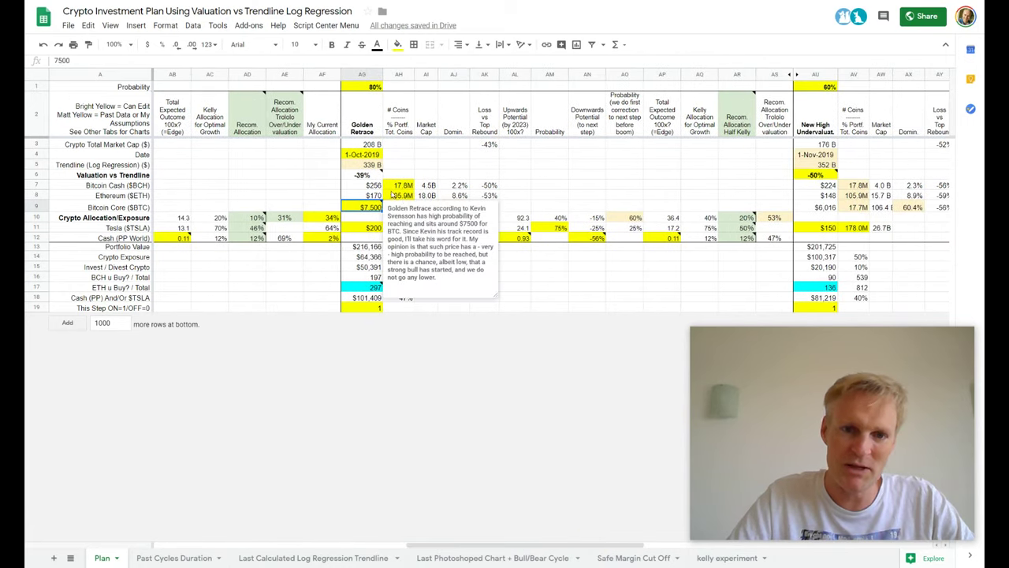
left_click(376, 188)
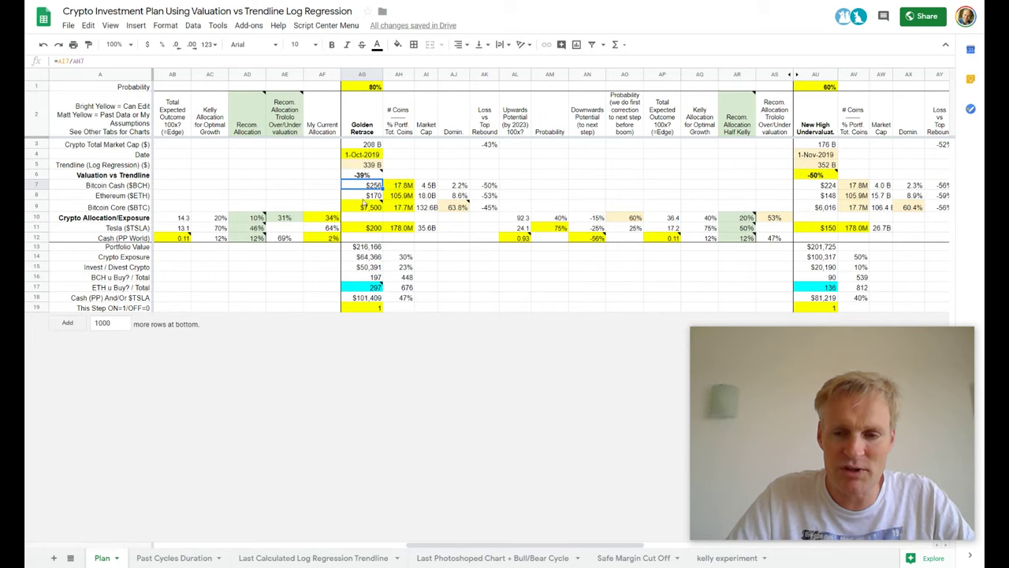
mouse_move(359, 207)
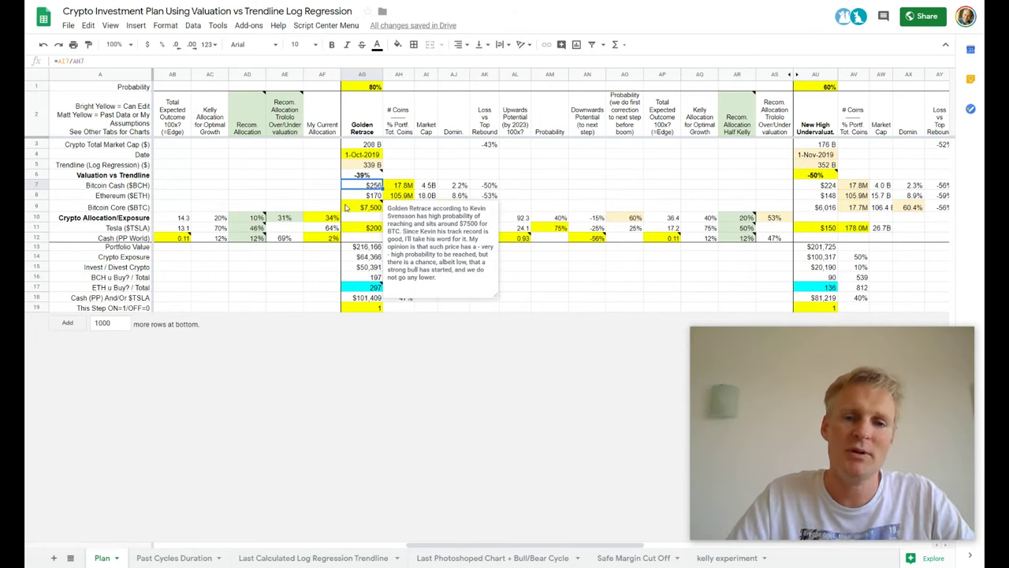
left_click(353, 196)
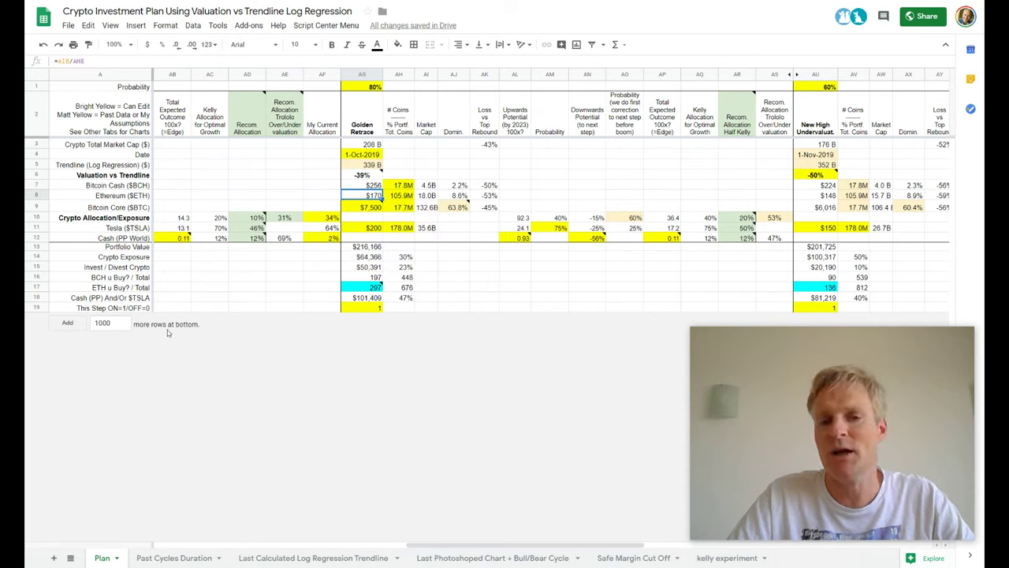
left_click(363, 209)
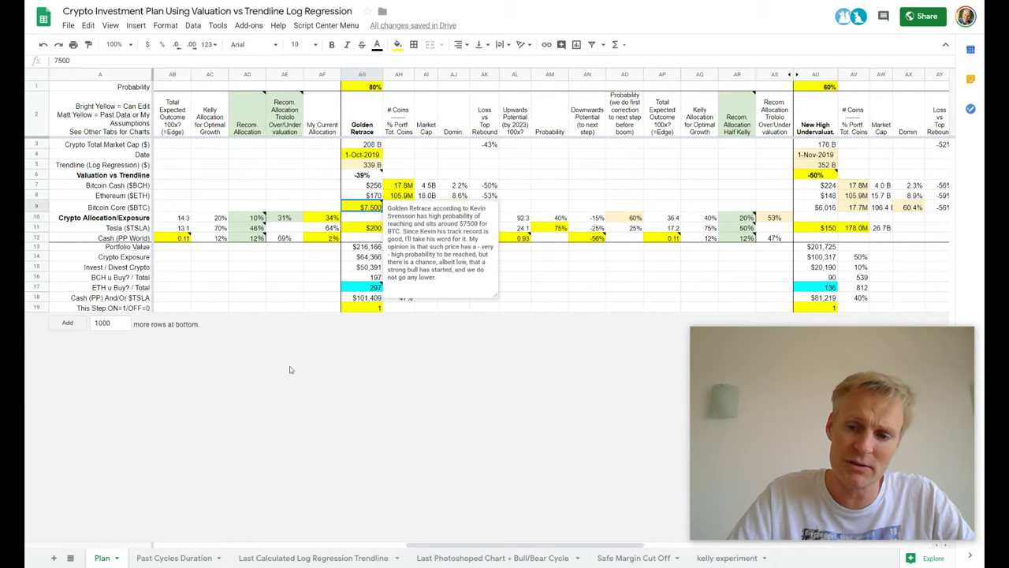
left_click(358, 192)
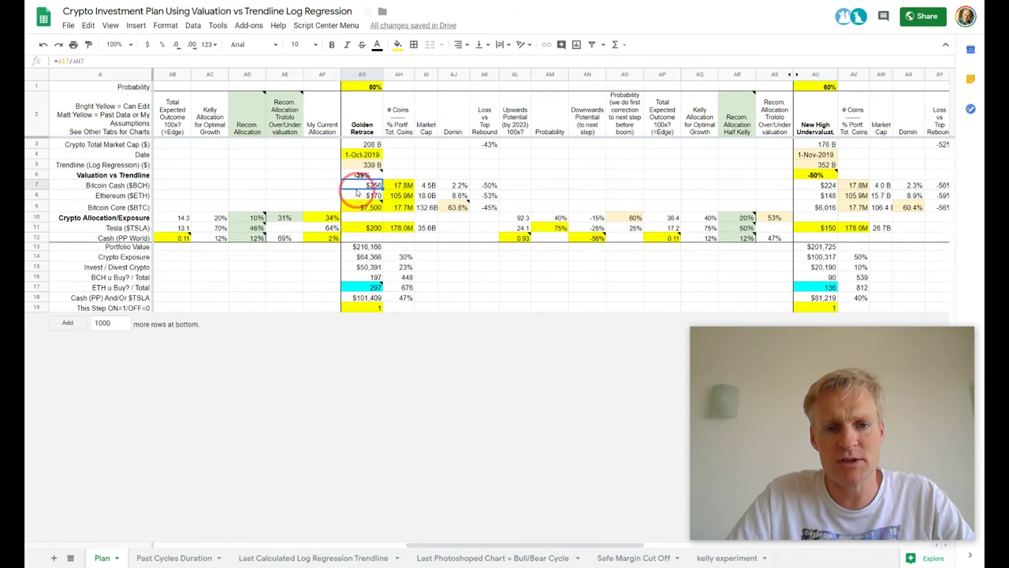
left_click(359, 195)
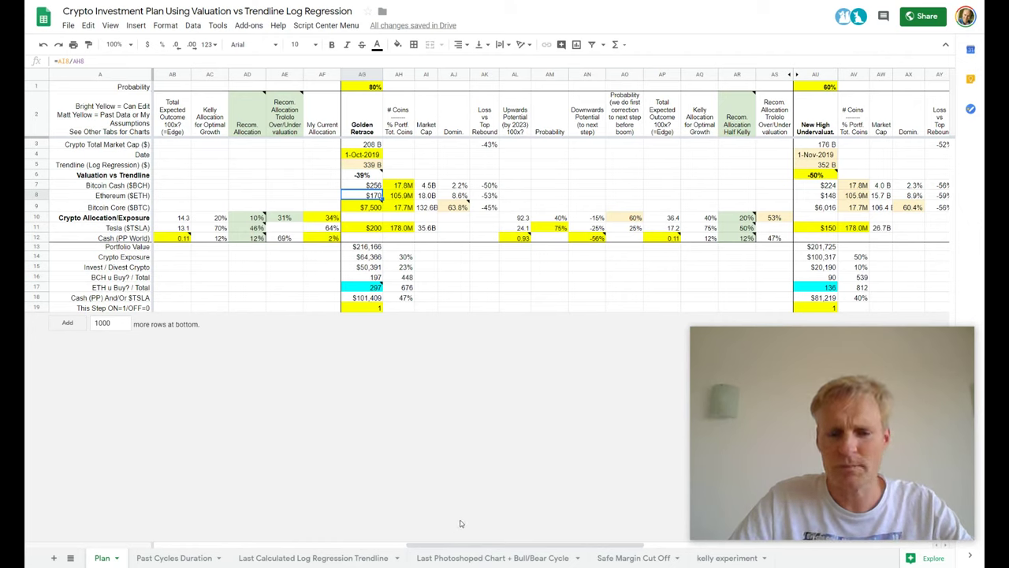
left_click(940, 4)
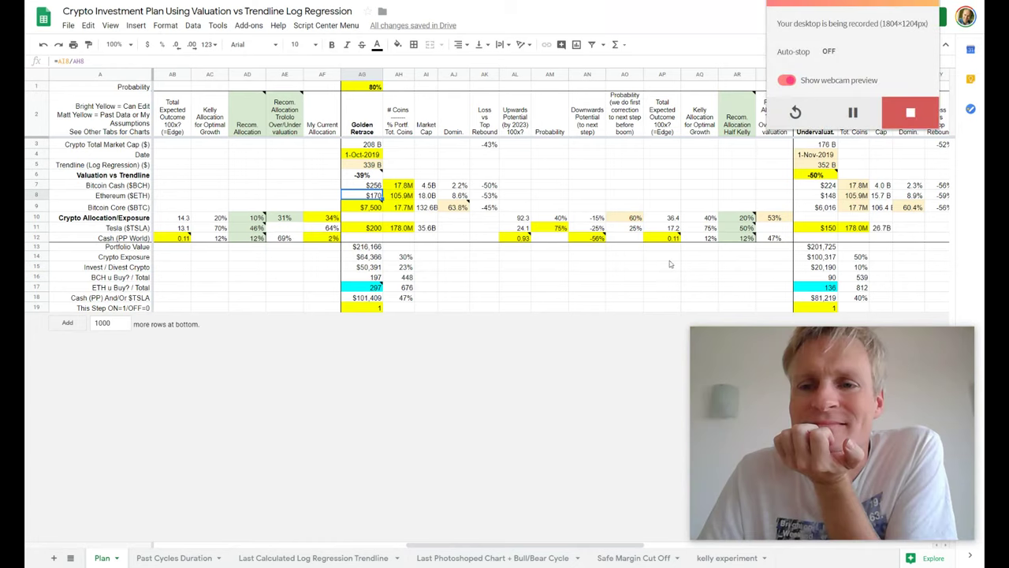
left_click(559, 289)
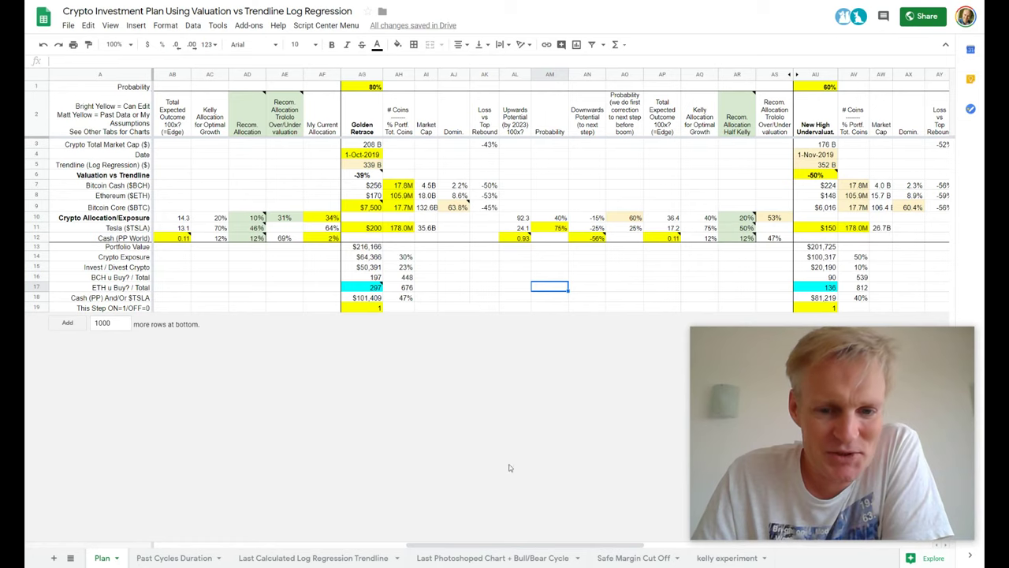
left_click_drag(585, 548, 328, 493)
left_click(294, 220)
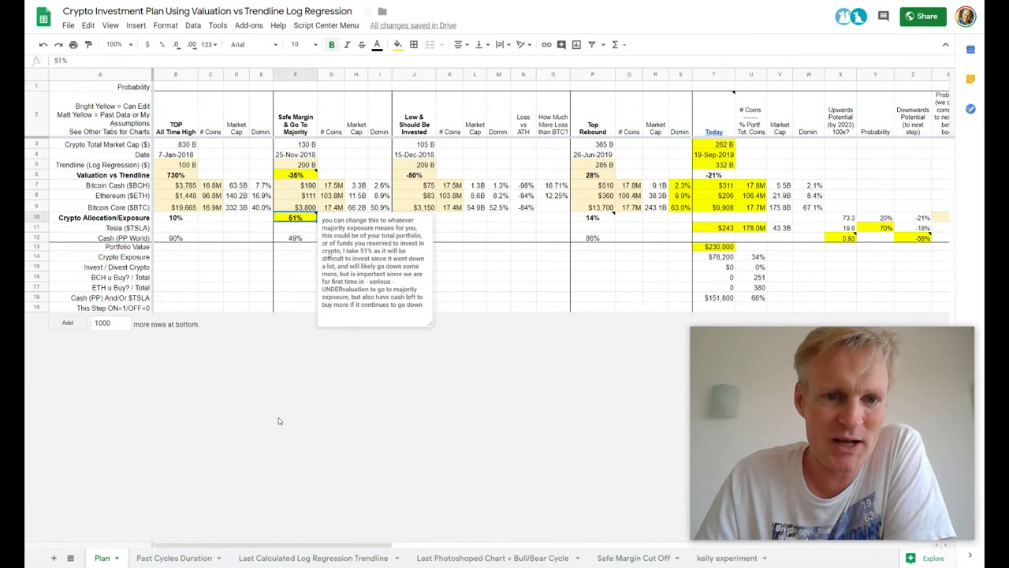
left_click(633, 557)
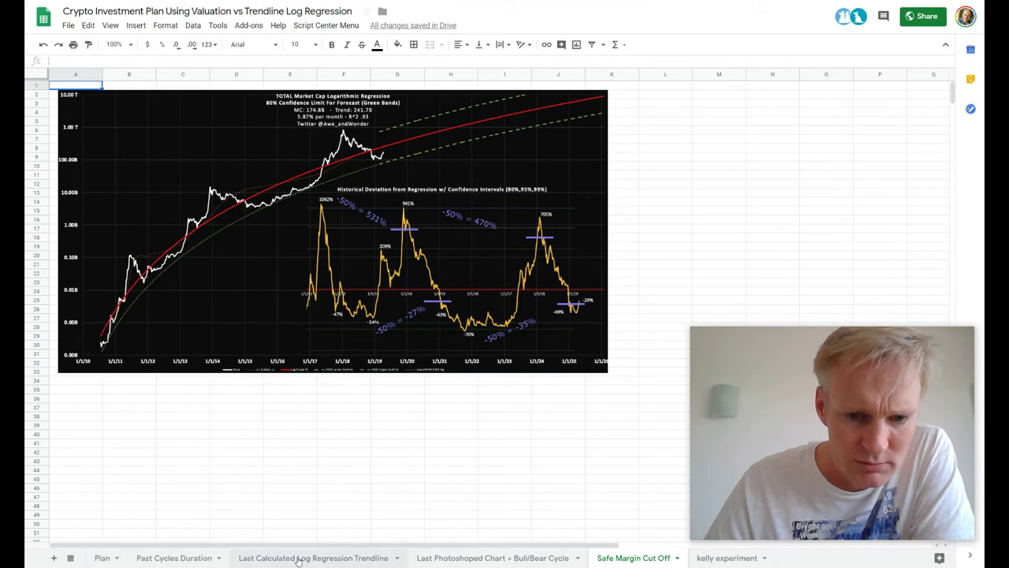
left_click(103, 557)
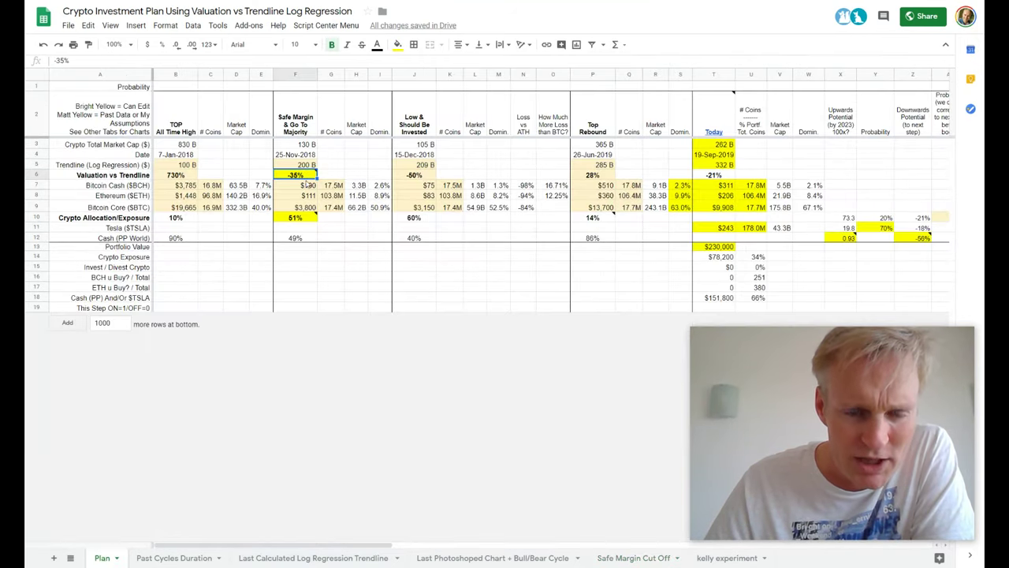
mouse_move(296, 176)
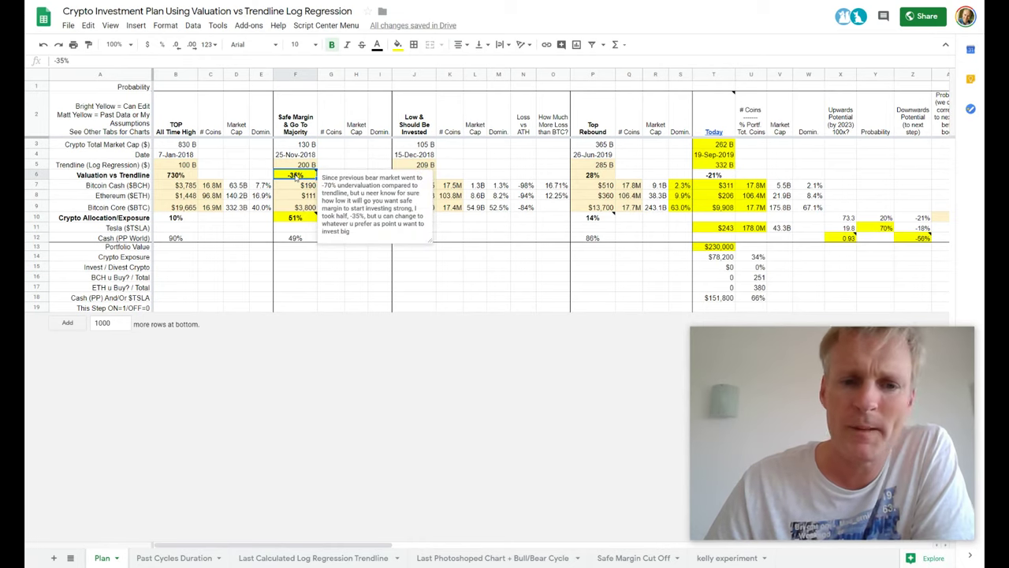
left_click(285, 220)
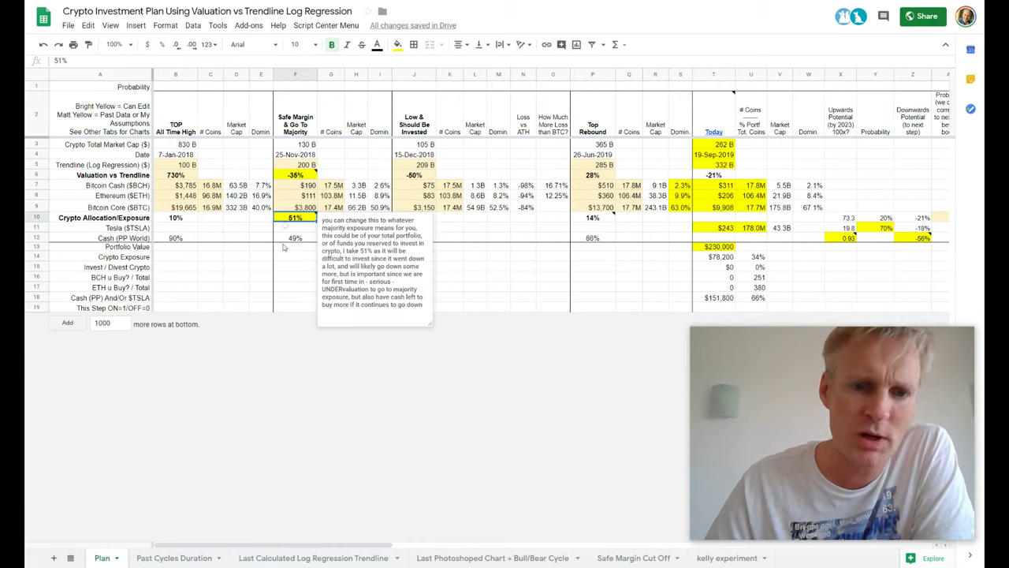
mouse_move(293, 223)
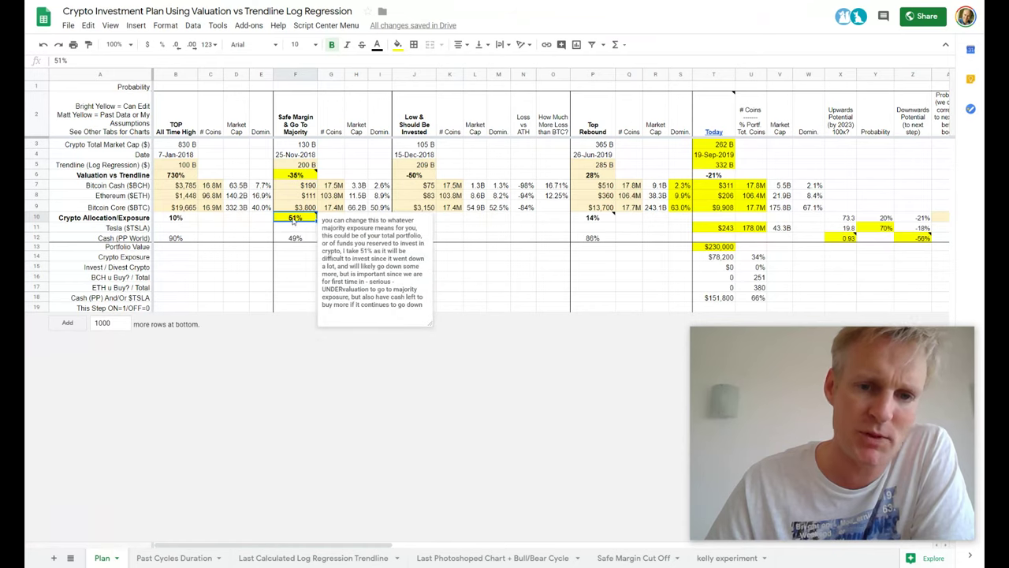
mouse_move(300, 176)
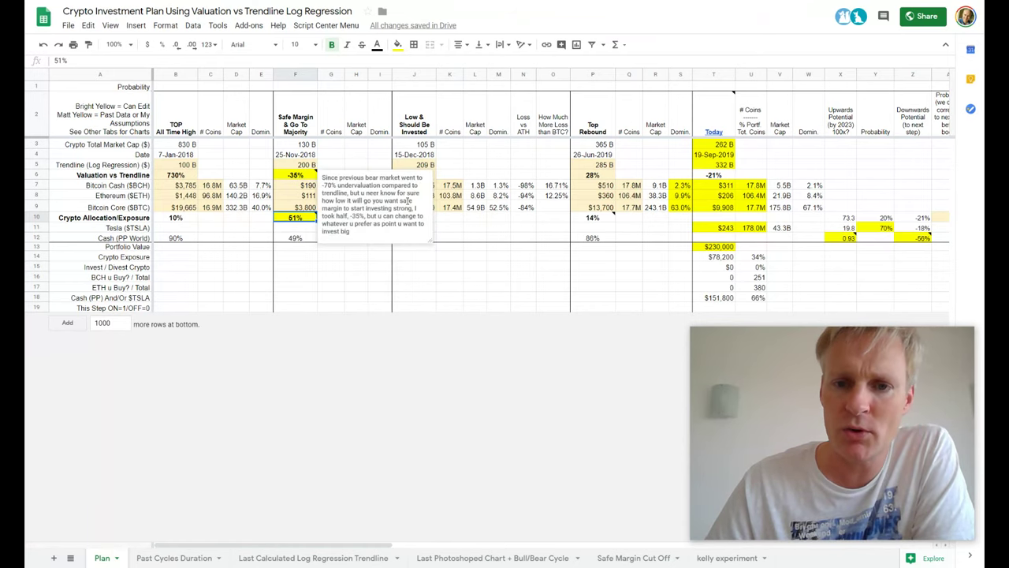
left_click(353, 544)
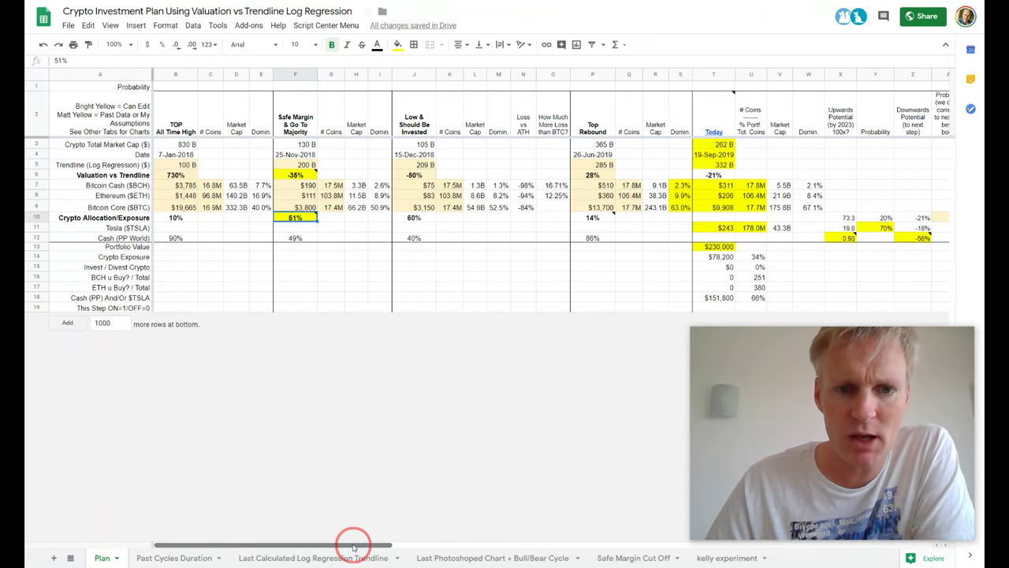
left_click_drag(353, 544, 399, 545)
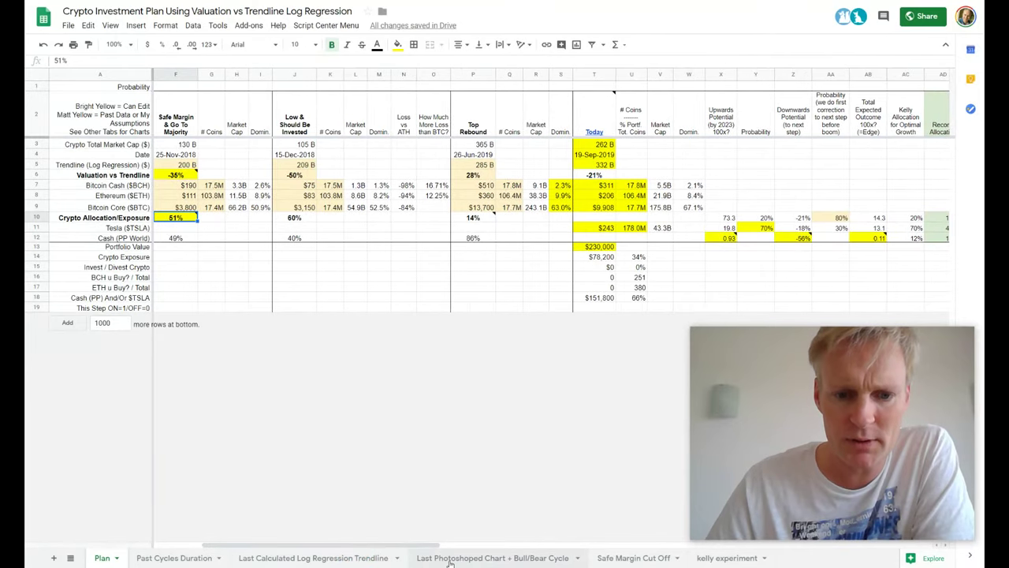
Step: Switch to the Bull/Bear Cycle chart sheet, whose deviation plot ends at -22%
left_click(451, 558)
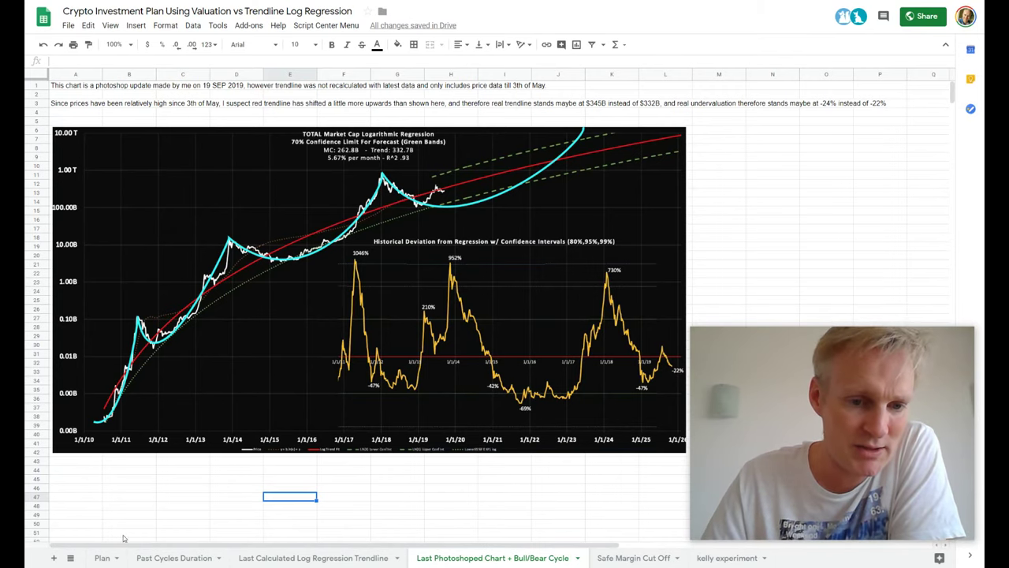
Step: Return to Plan and check the 34% current allocation value
left_click(101, 557)
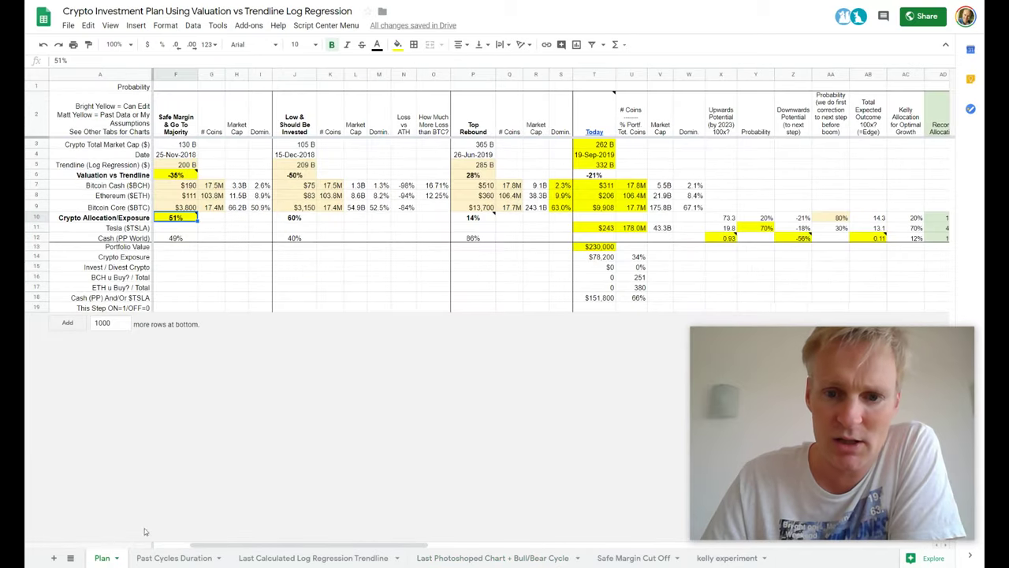
left_click_drag(311, 544, 398, 545)
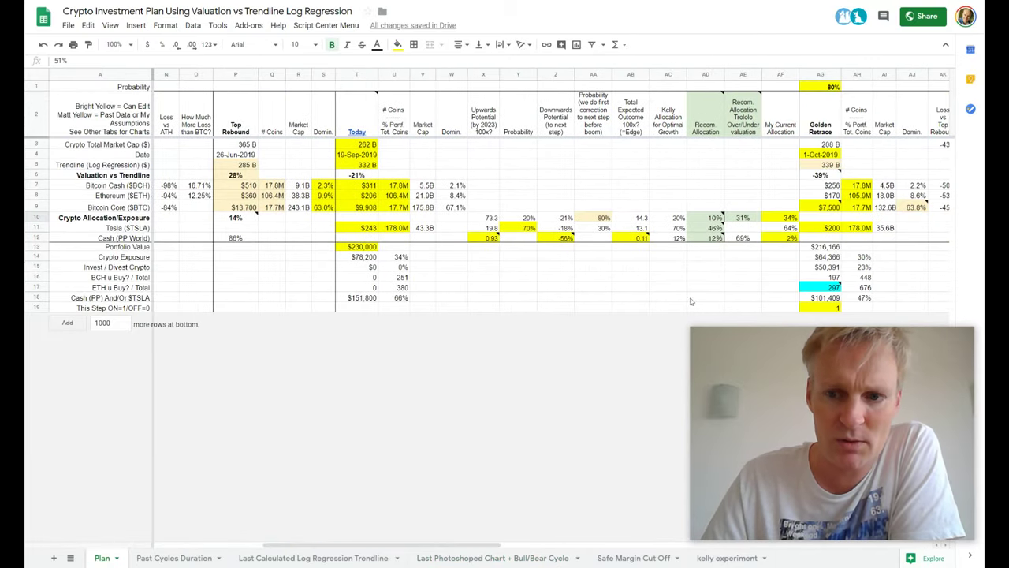
left_click(781, 219)
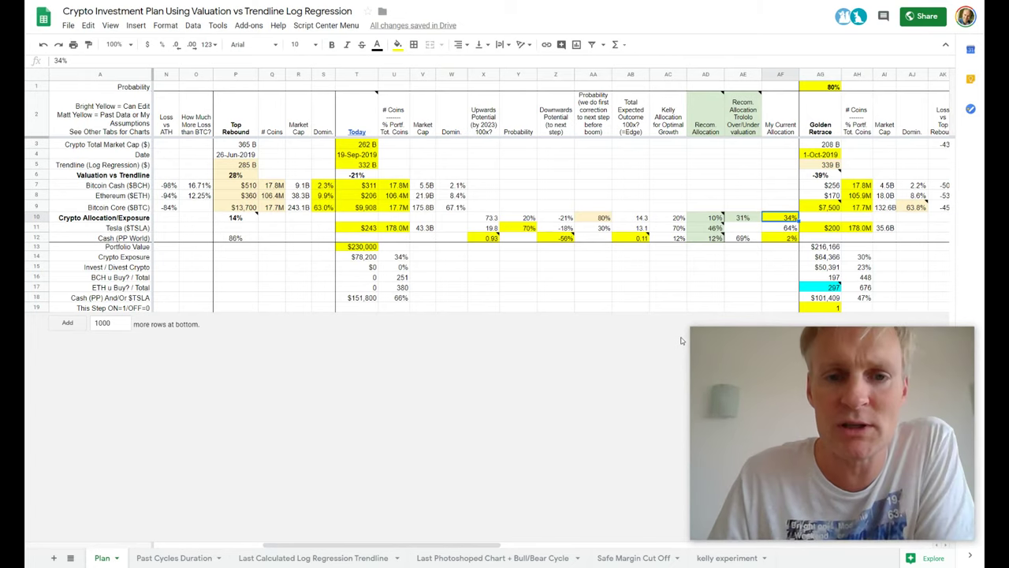
Step: Inspect Golden Retrace's -39% valuation formula, $7,500 Bitcoin price and 53% recommended allocation formula
left_click_drag(473, 544, 586, 550)
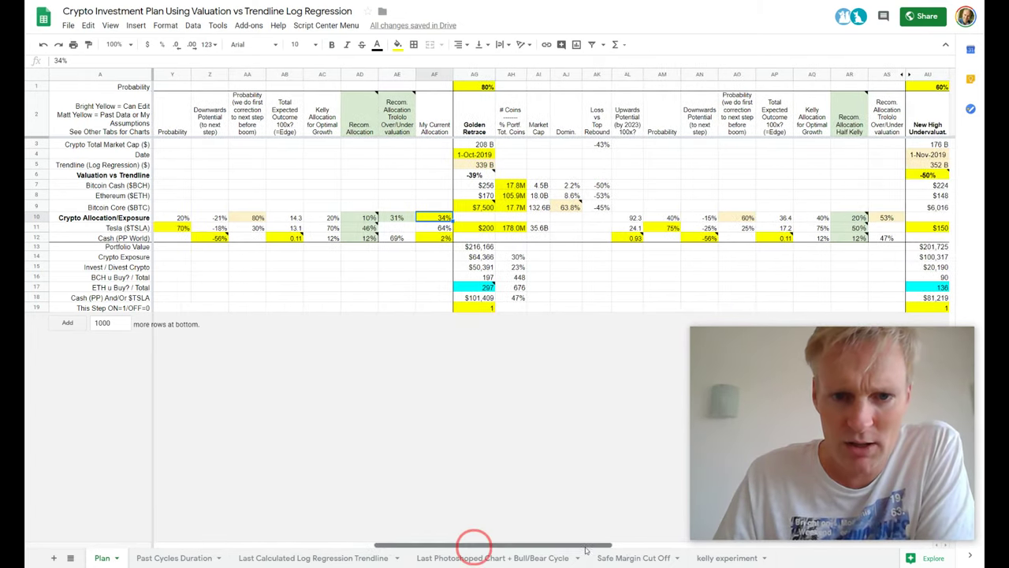
left_click(475, 174)
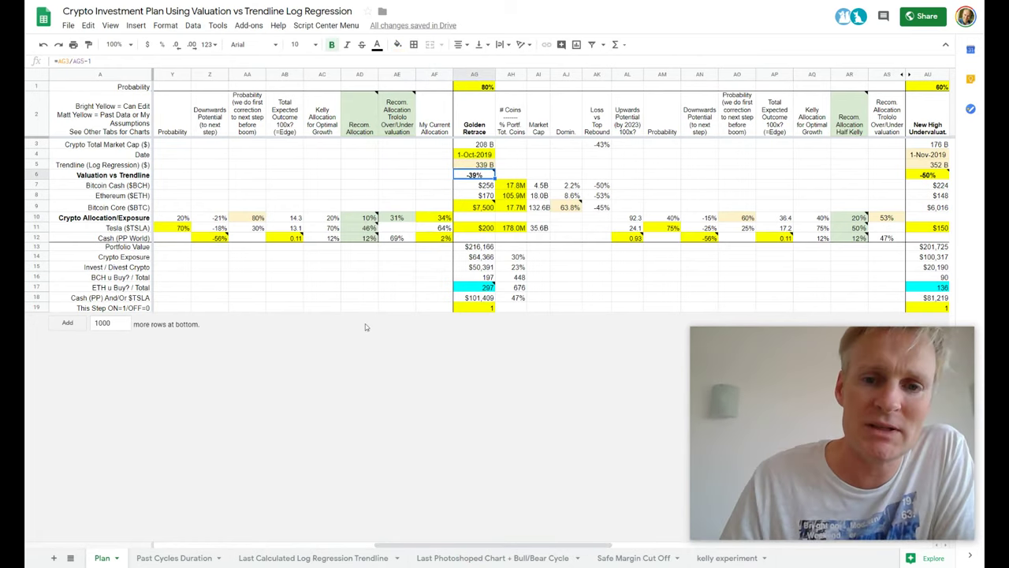
left_click(481, 112)
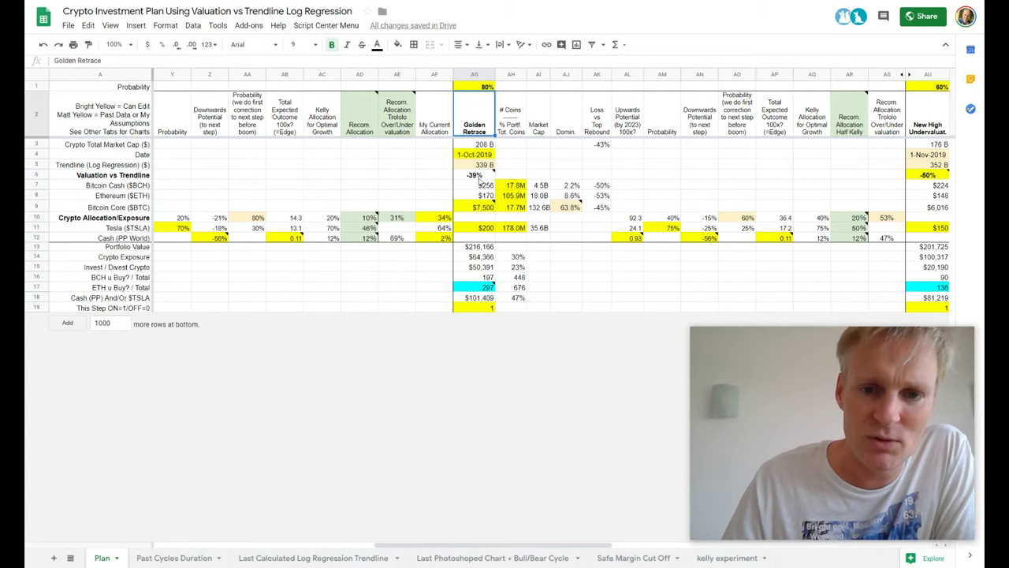
left_click(480, 206)
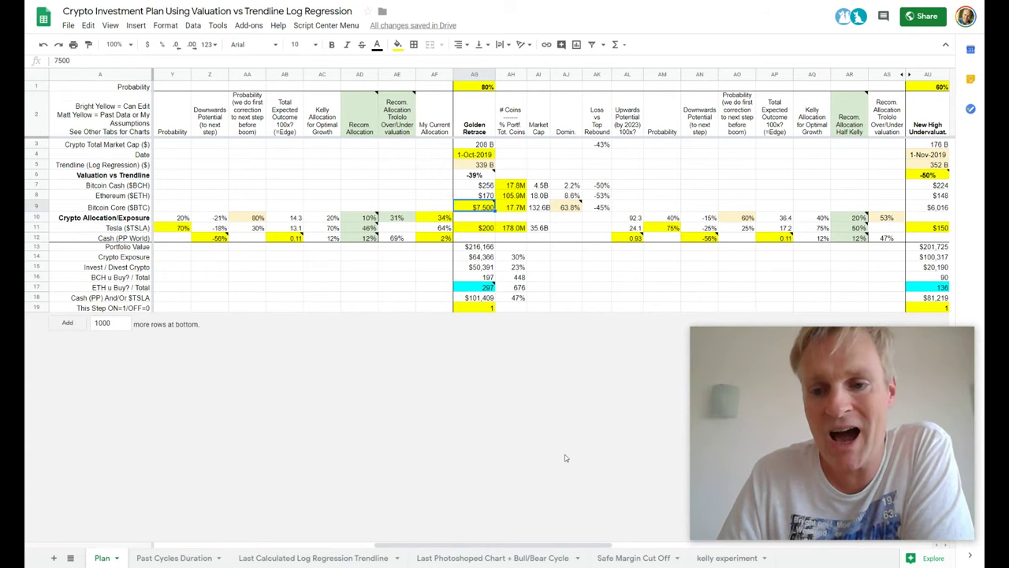
left_click(468, 176)
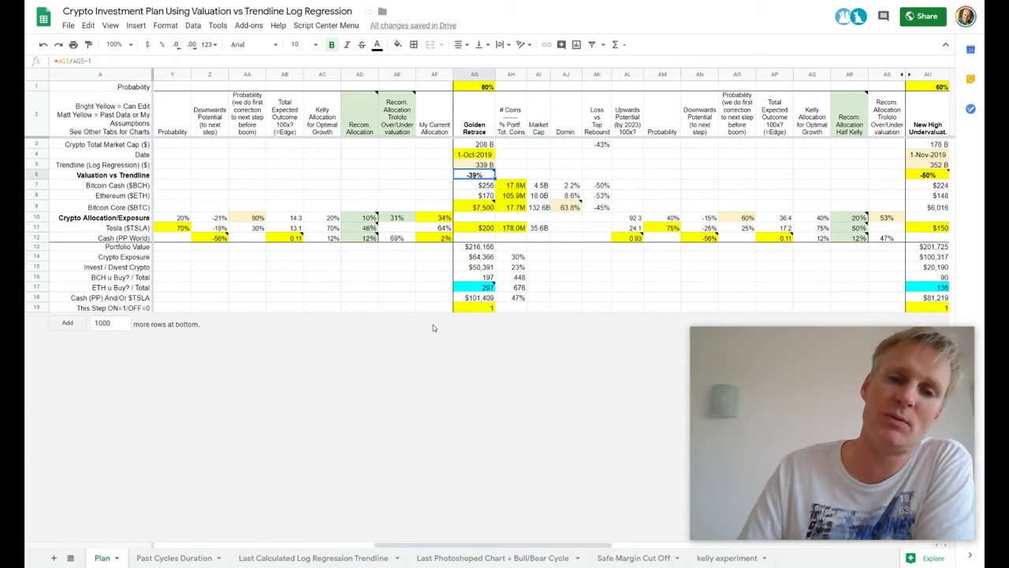
left_click(877, 218)
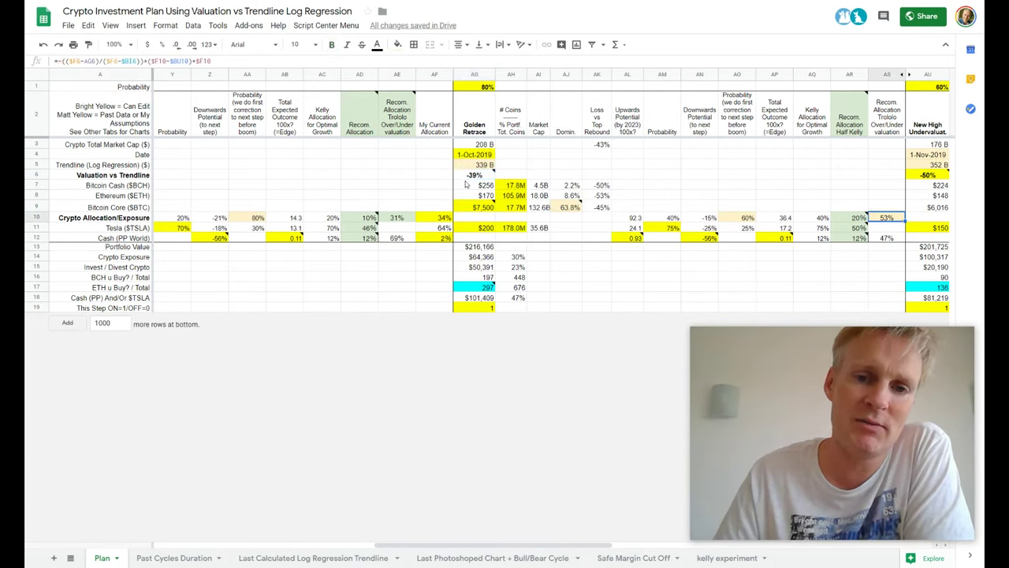
left_click(883, 218)
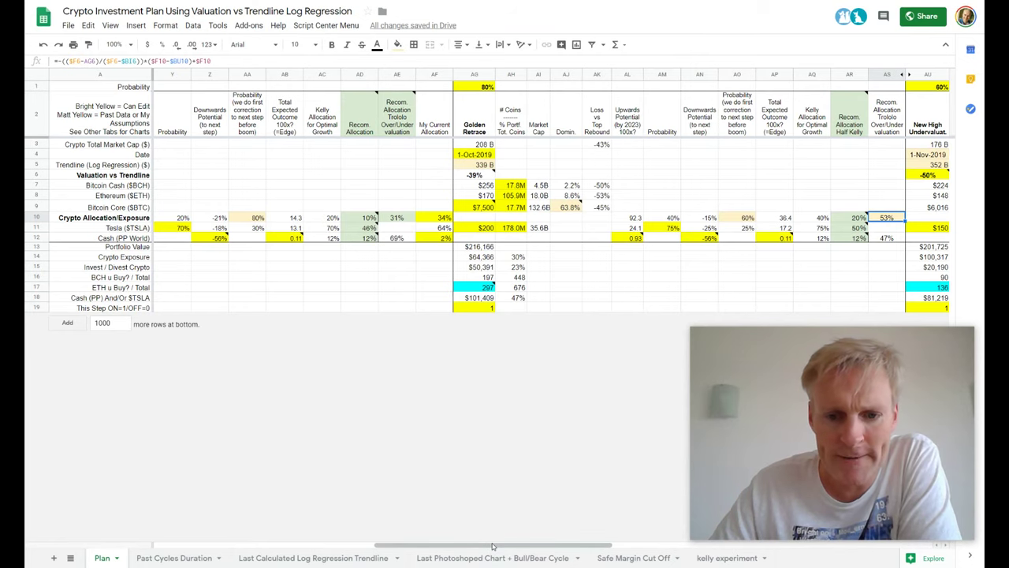
left_click_drag(493, 546, 651, 561)
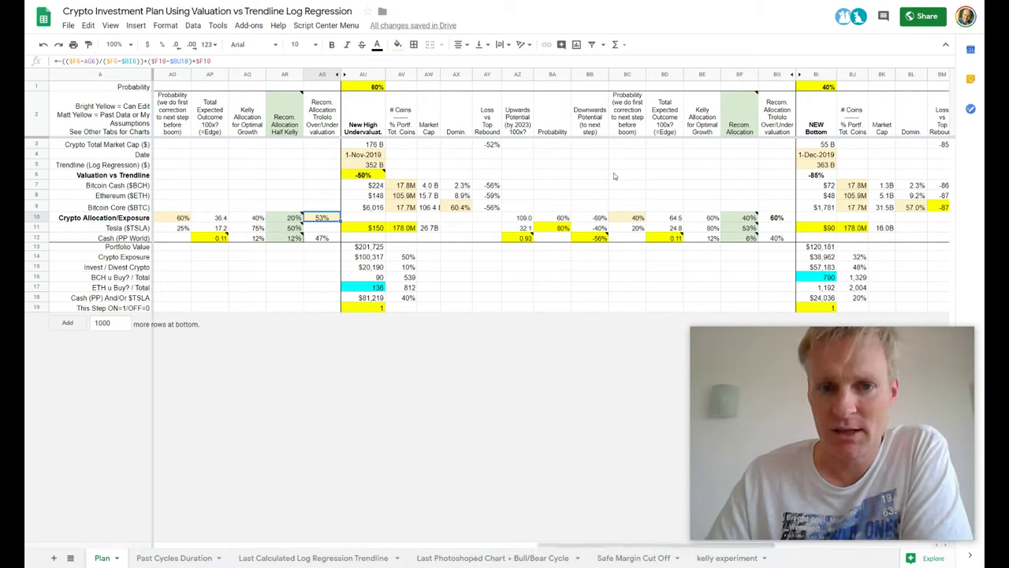
left_click(377, 175)
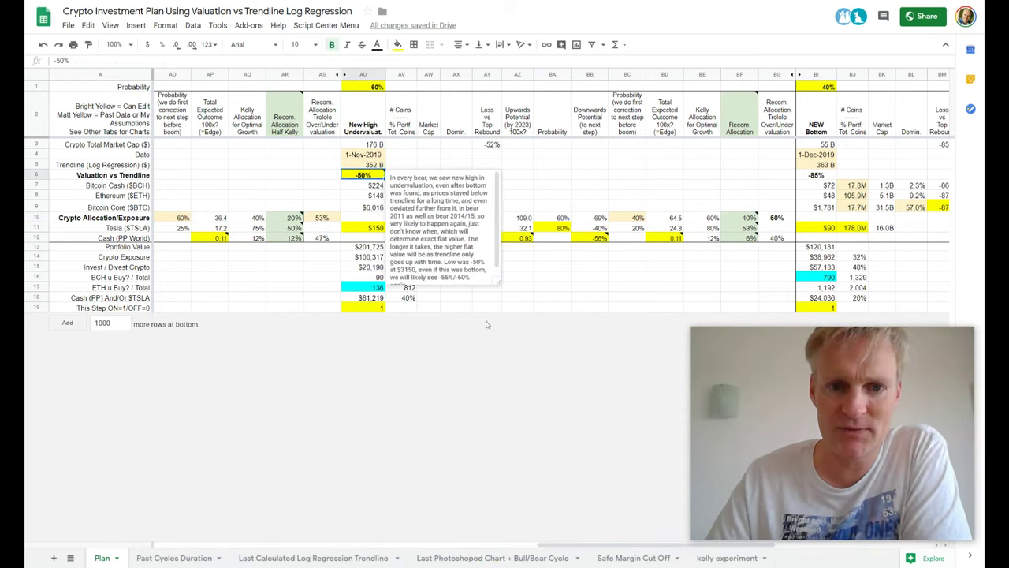
left_click(786, 219)
left_click_drag(586, 543, 702, 549)
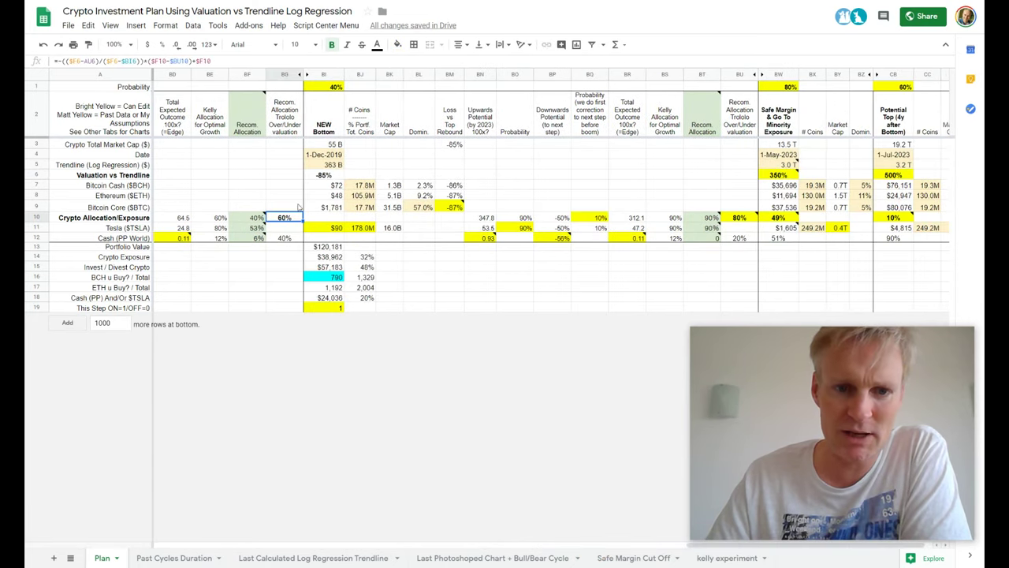
left_click(323, 175)
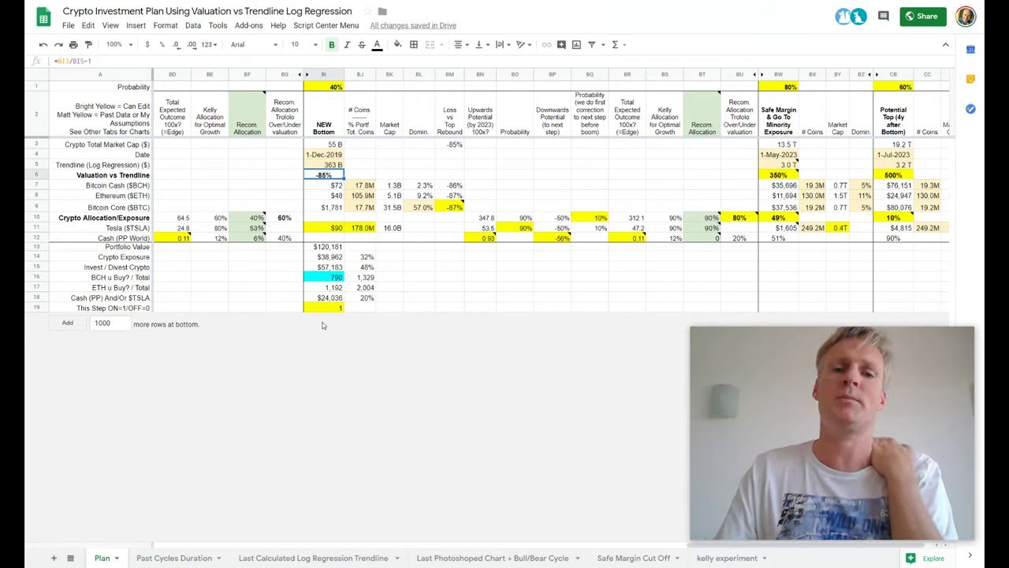
left_click(329, 86)
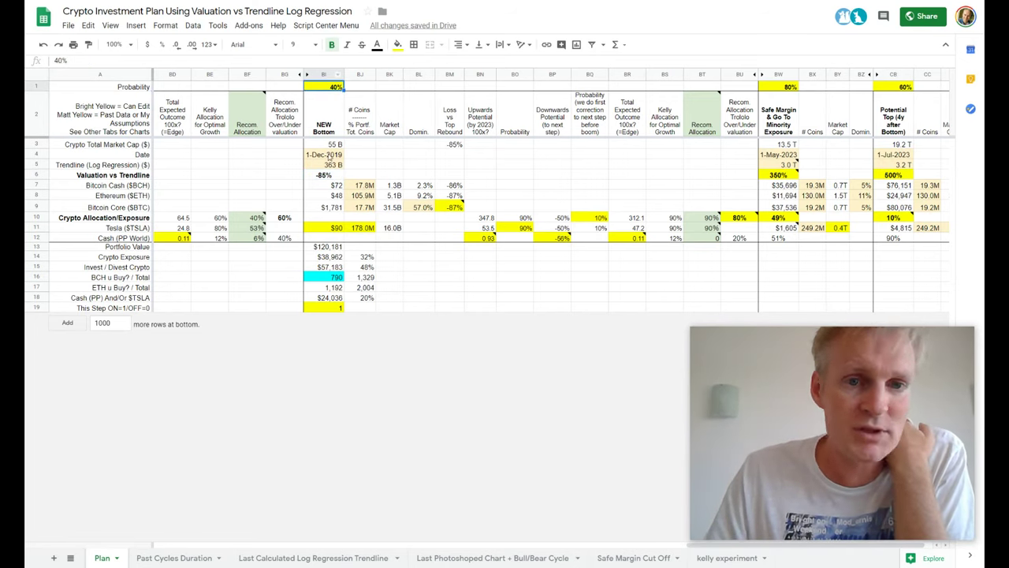
left_click(323, 177)
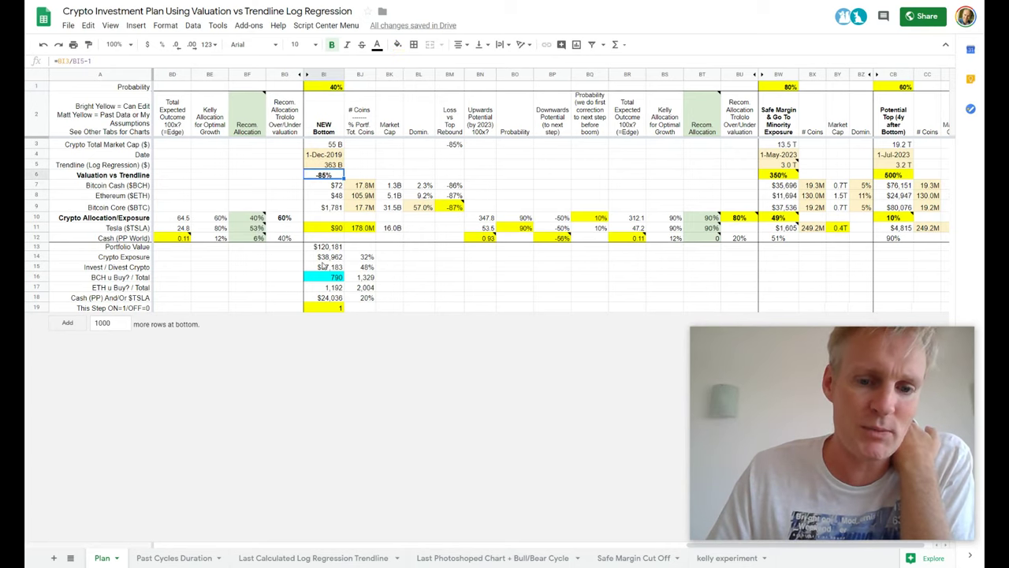
Step: Switch to the Bull/Bear Cycle chart sheet citing 5.67% monthly growth and R^2 .93
left_click(423, 558)
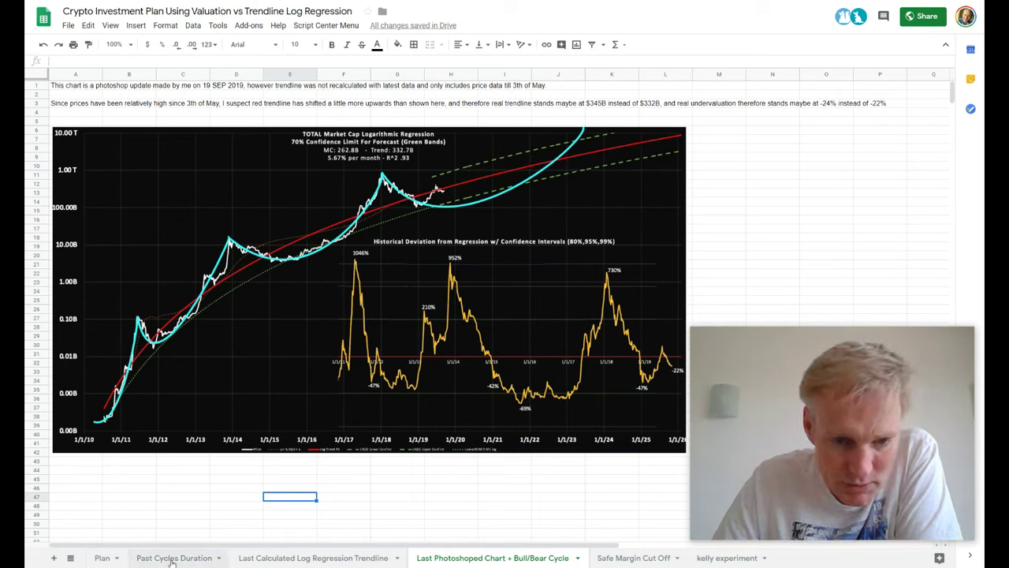
Step: On Plan, check New Bottom's 80% allocation, $1,781 Bitcoin price and -85% valuation formulas
left_click(103, 557)
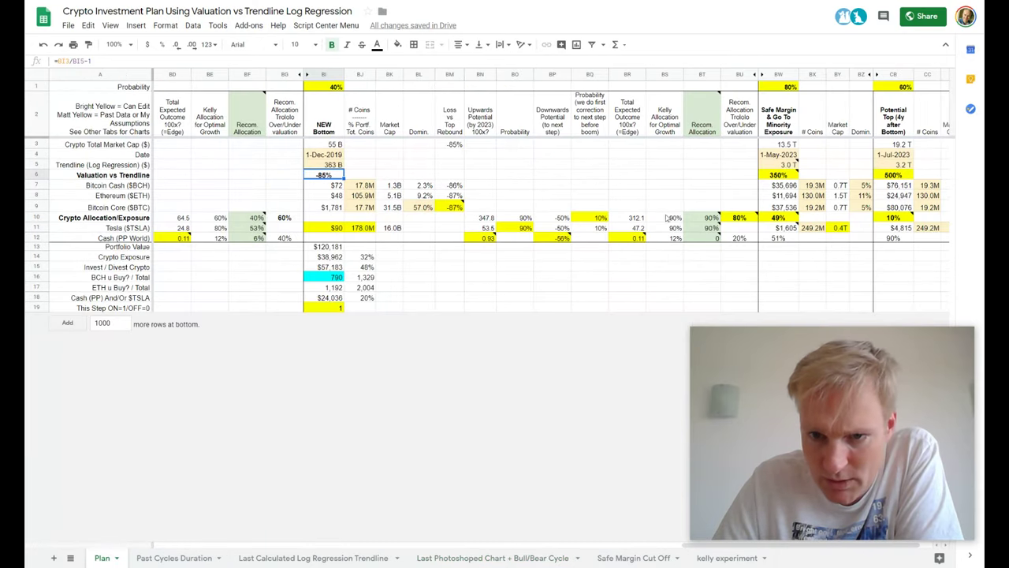
left_click(734, 217)
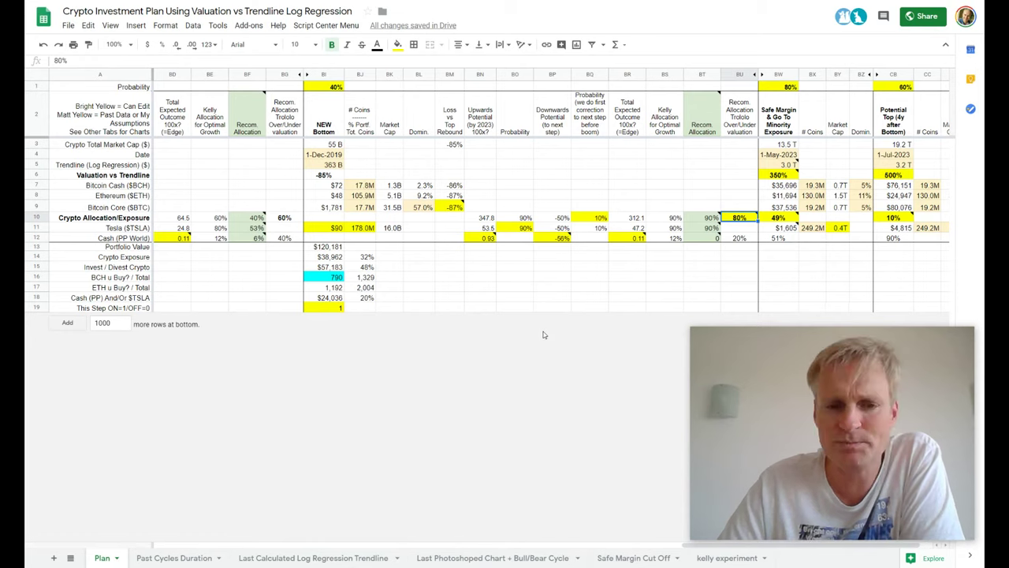
left_click(321, 208)
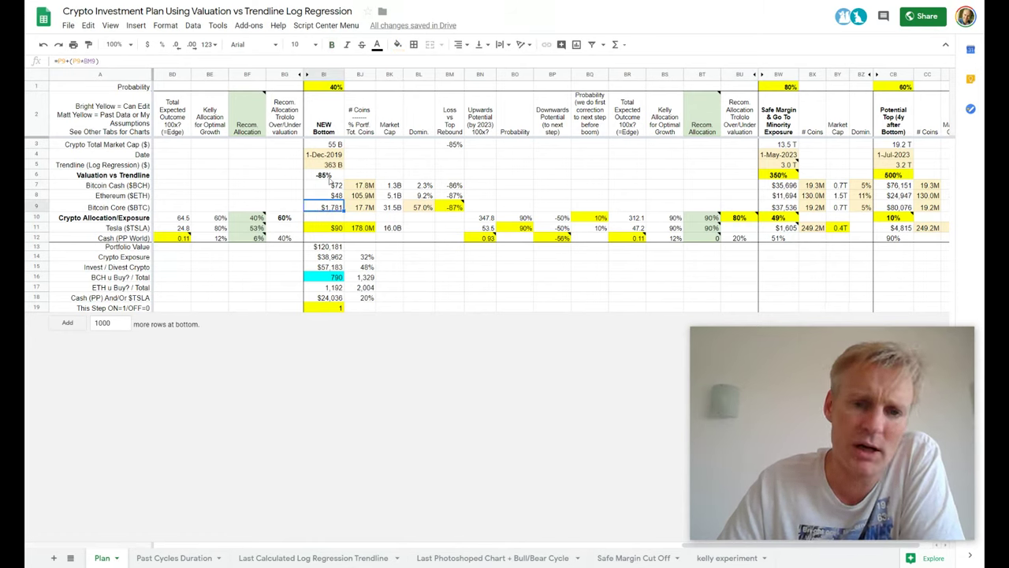
left_click(330, 175)
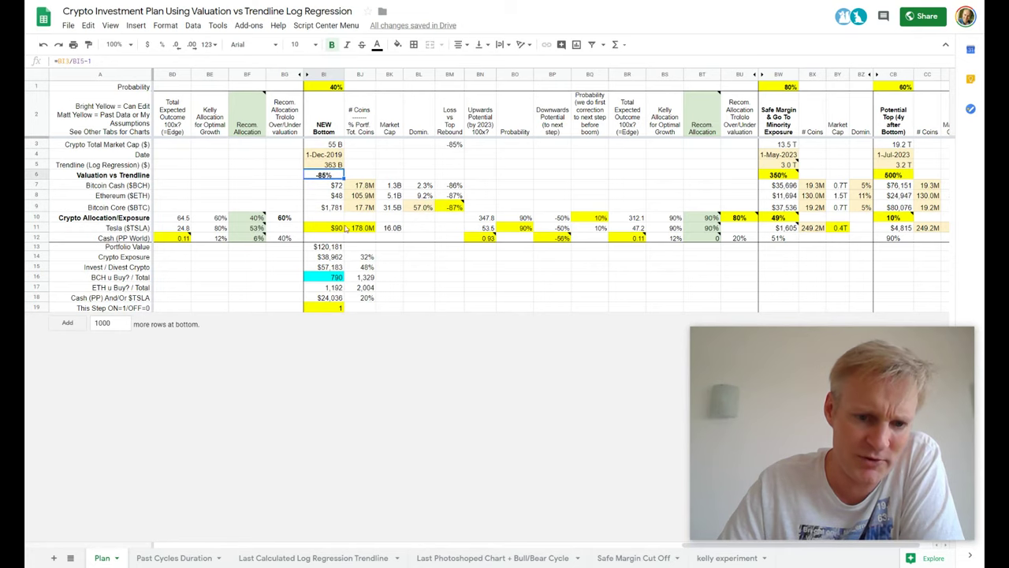
left_click(451, 559)
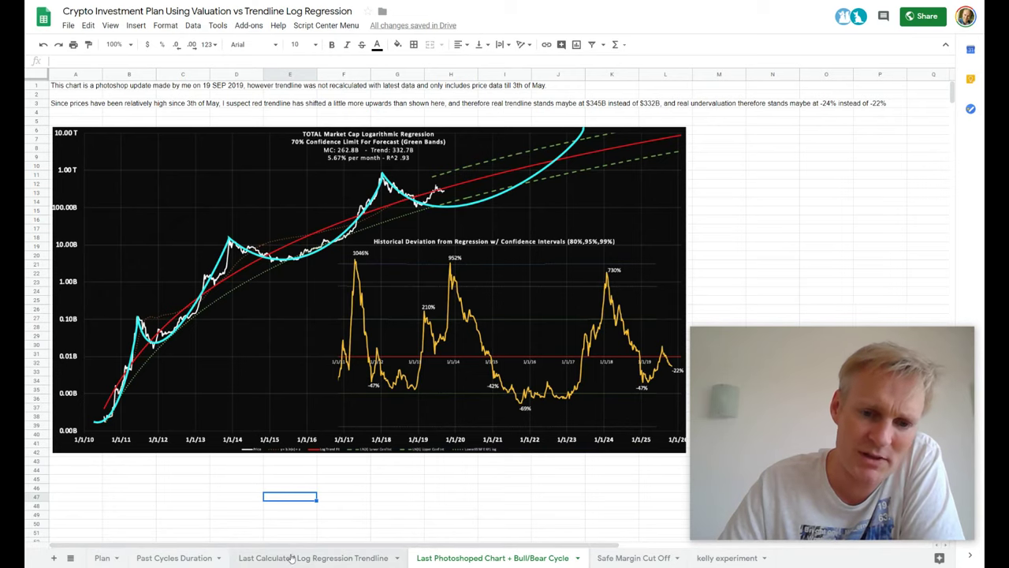
left_click(101, 558)
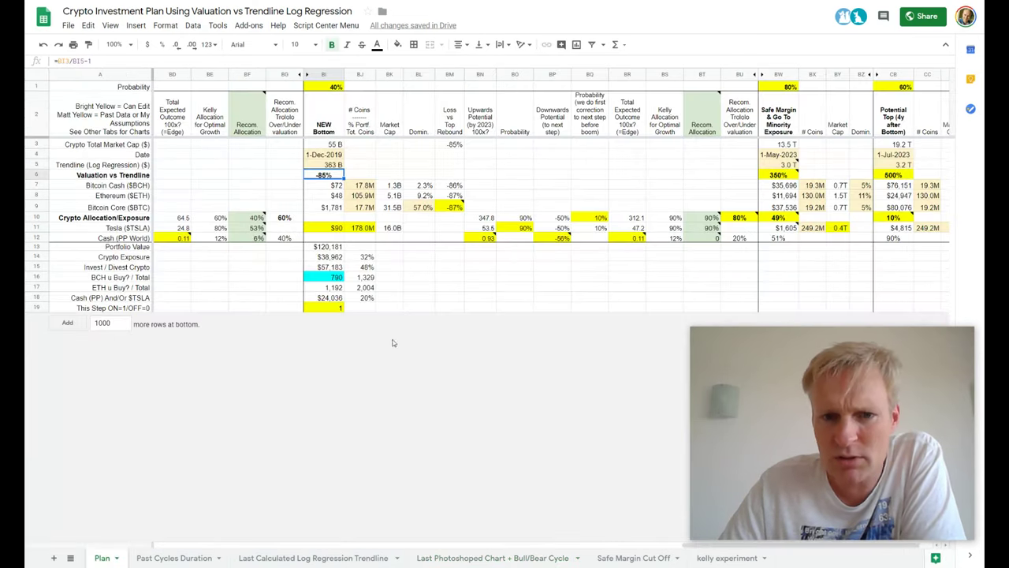